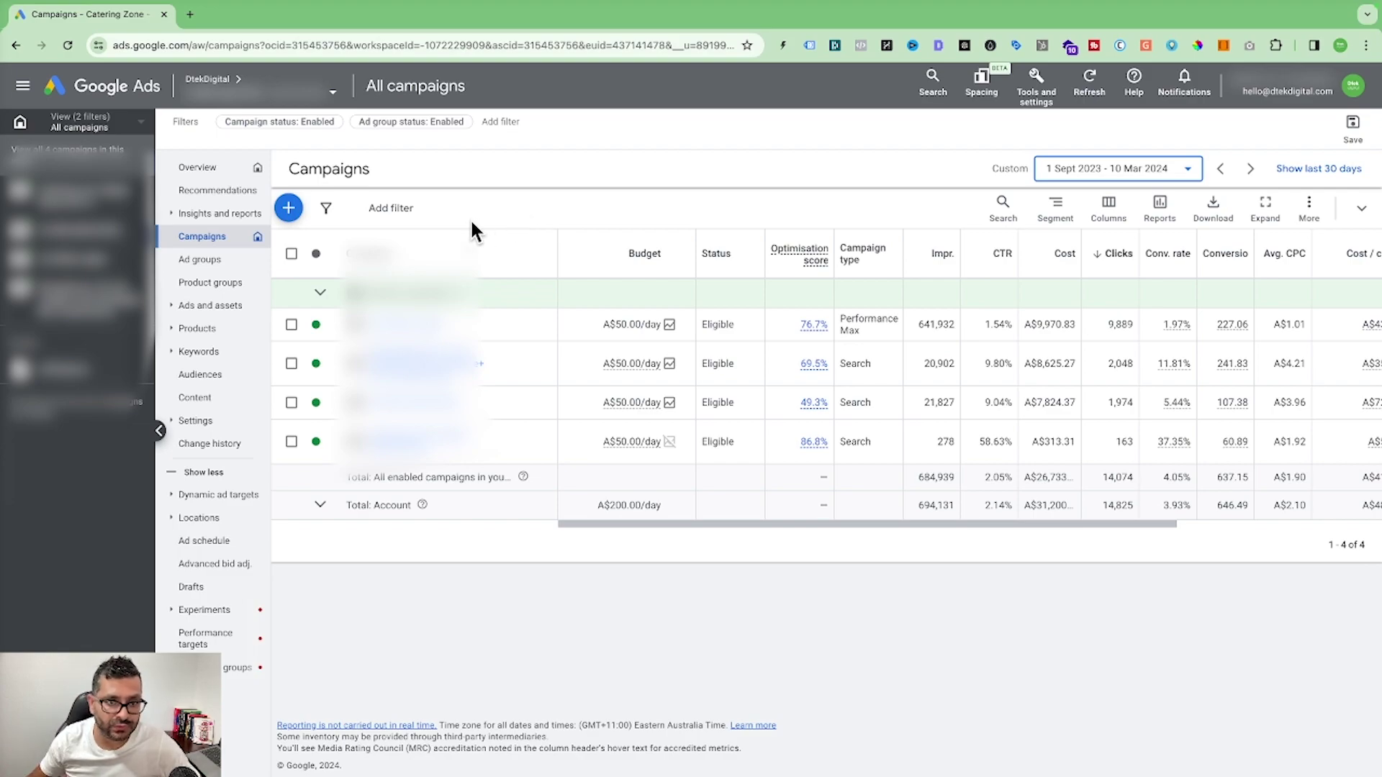
- In a Search campaign, start a new ad group and review its available ad group types without changing any
click(420, 408)
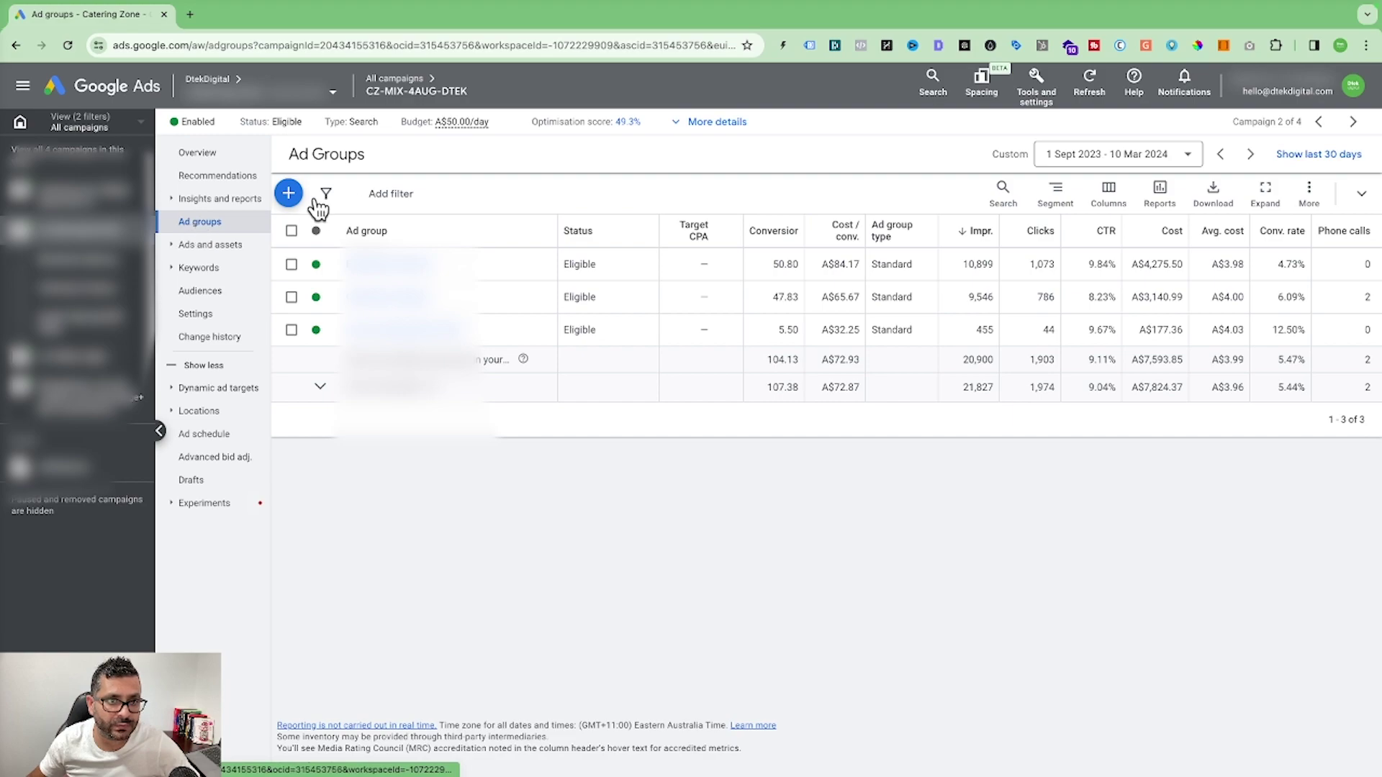
click(288, 193)
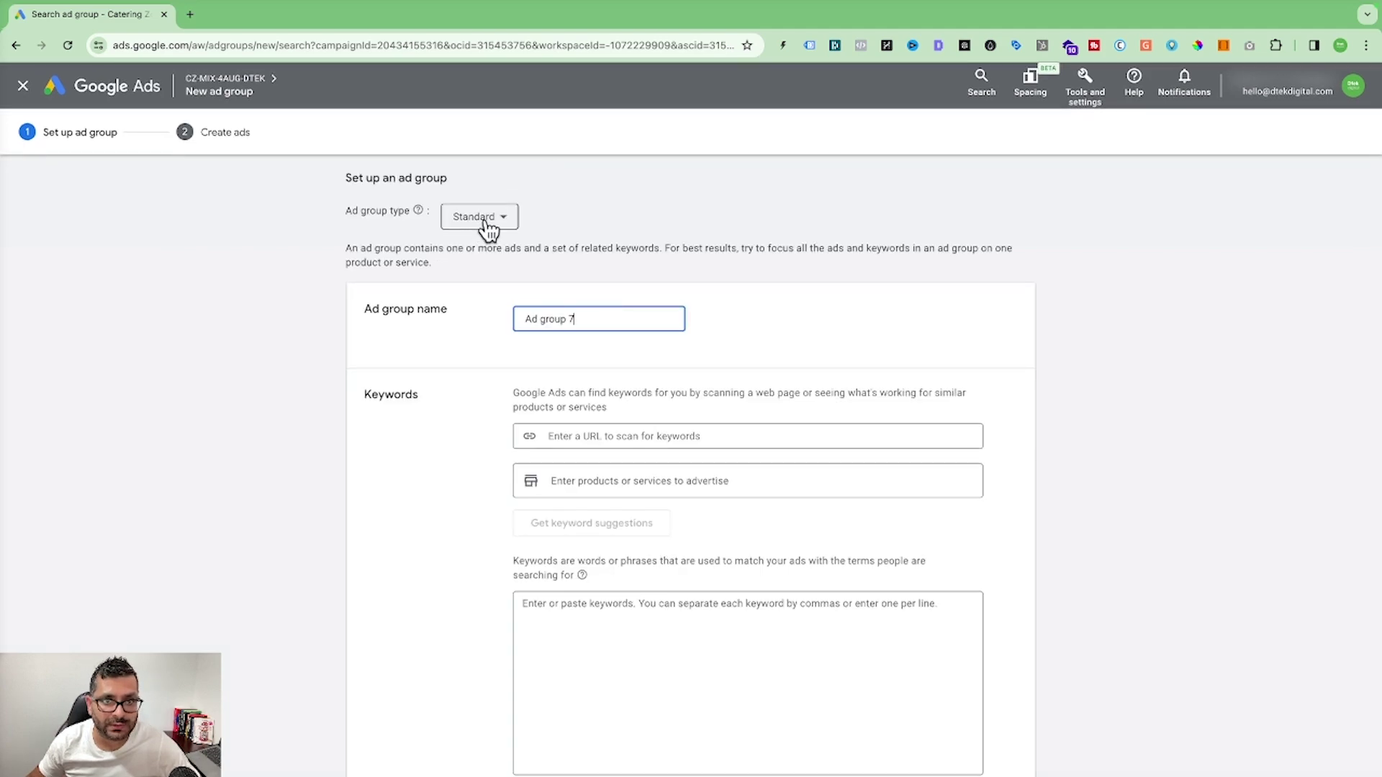
click(481, 223)
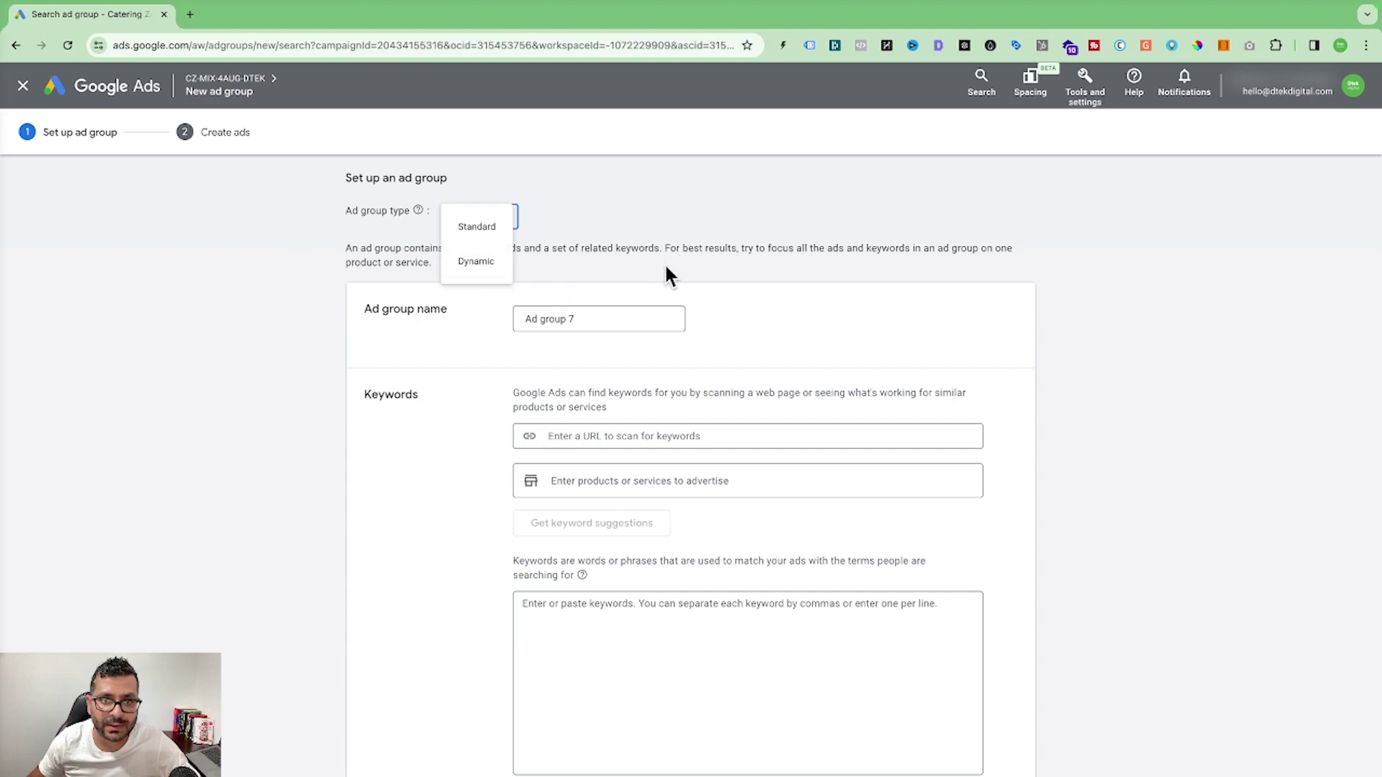
click(758, 283)
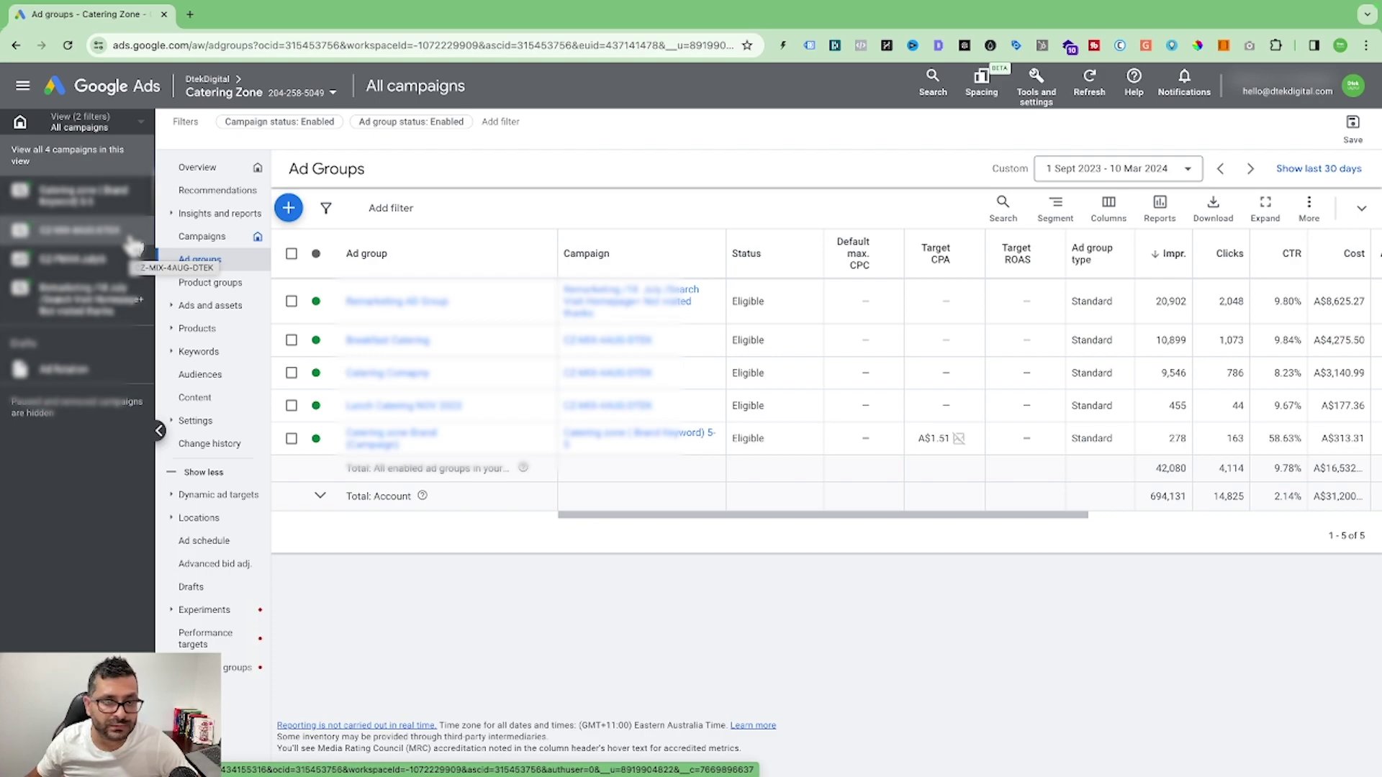
- From the Campaigns overview, begin a new campaign without a goal's guidance
click(205, 238)
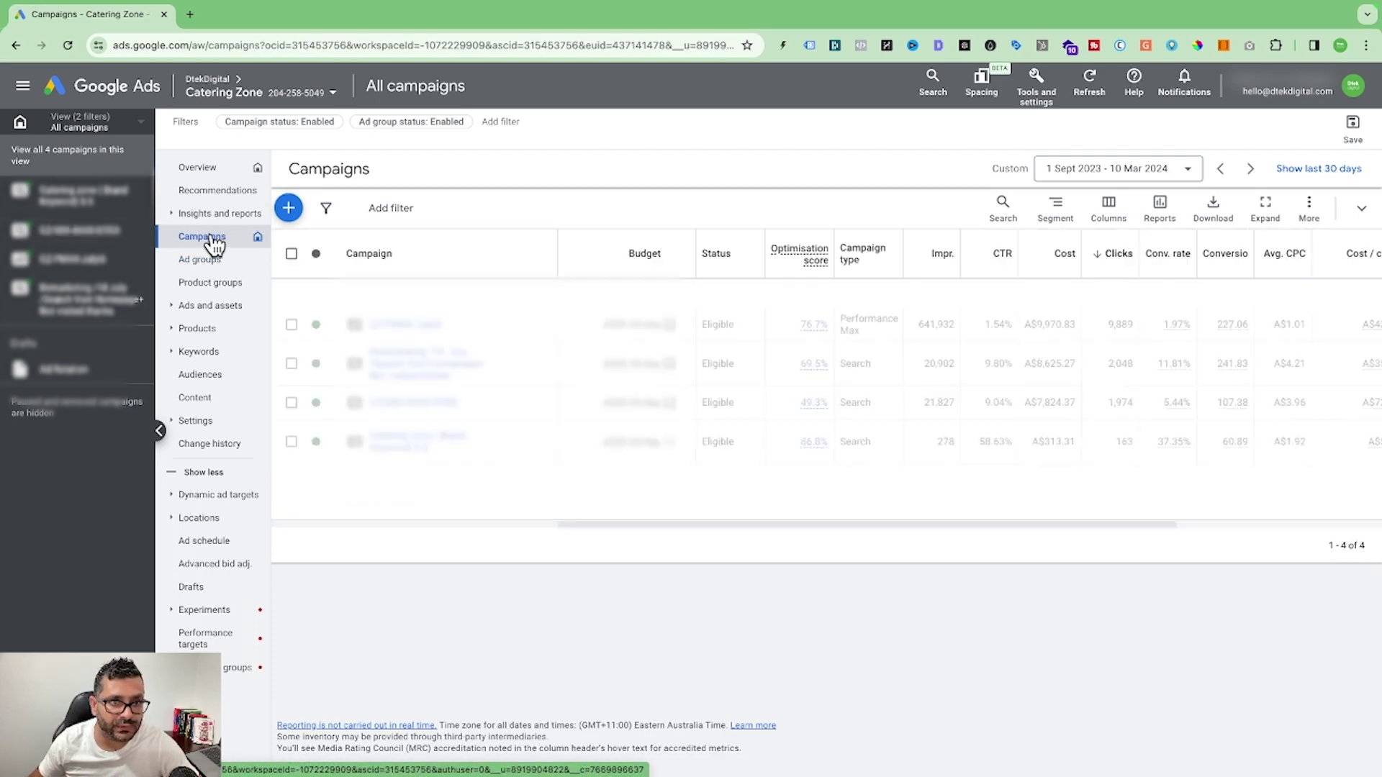
click(291, 209)
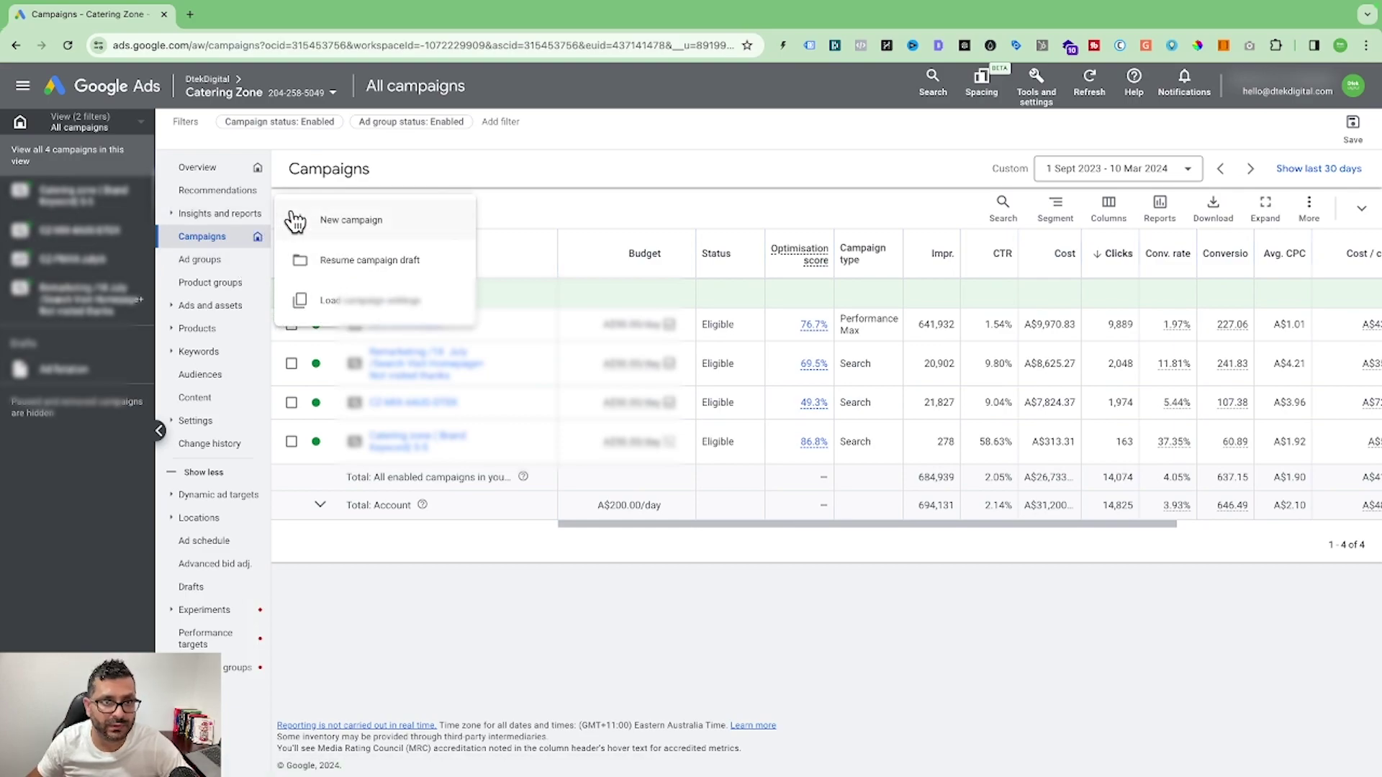
click(401, 227)
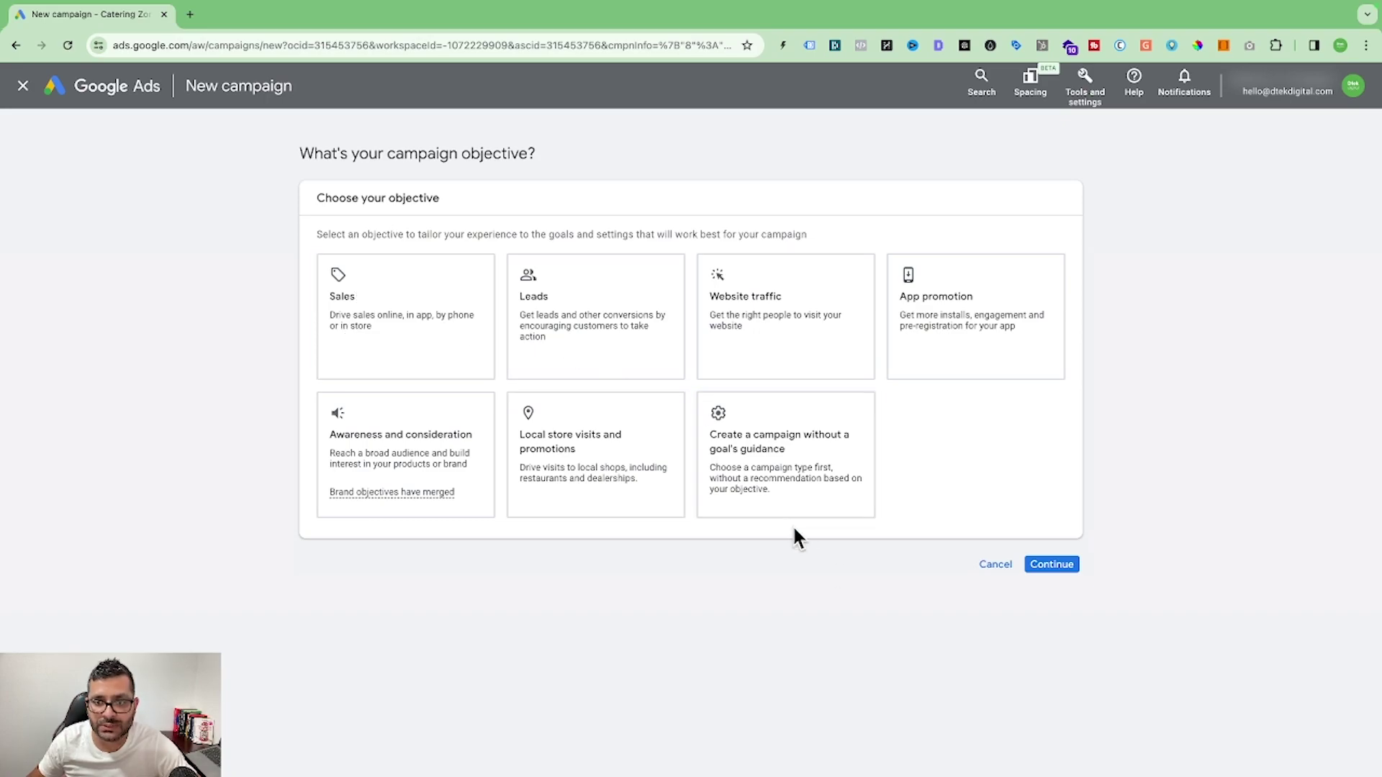
click(785, 457)
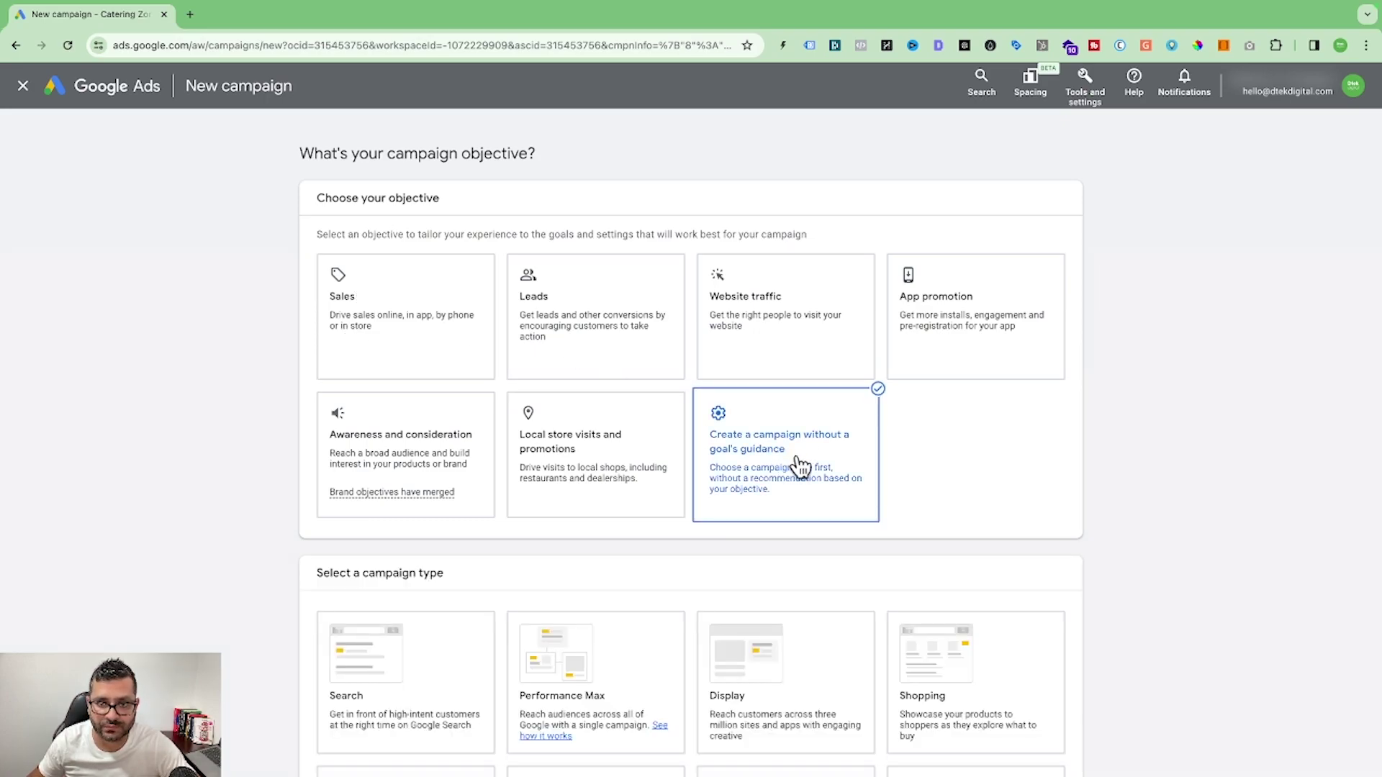
- Choose the Search campaign type and inspect the Contacts website conversion goal
scroll(900, 432, down, 3)
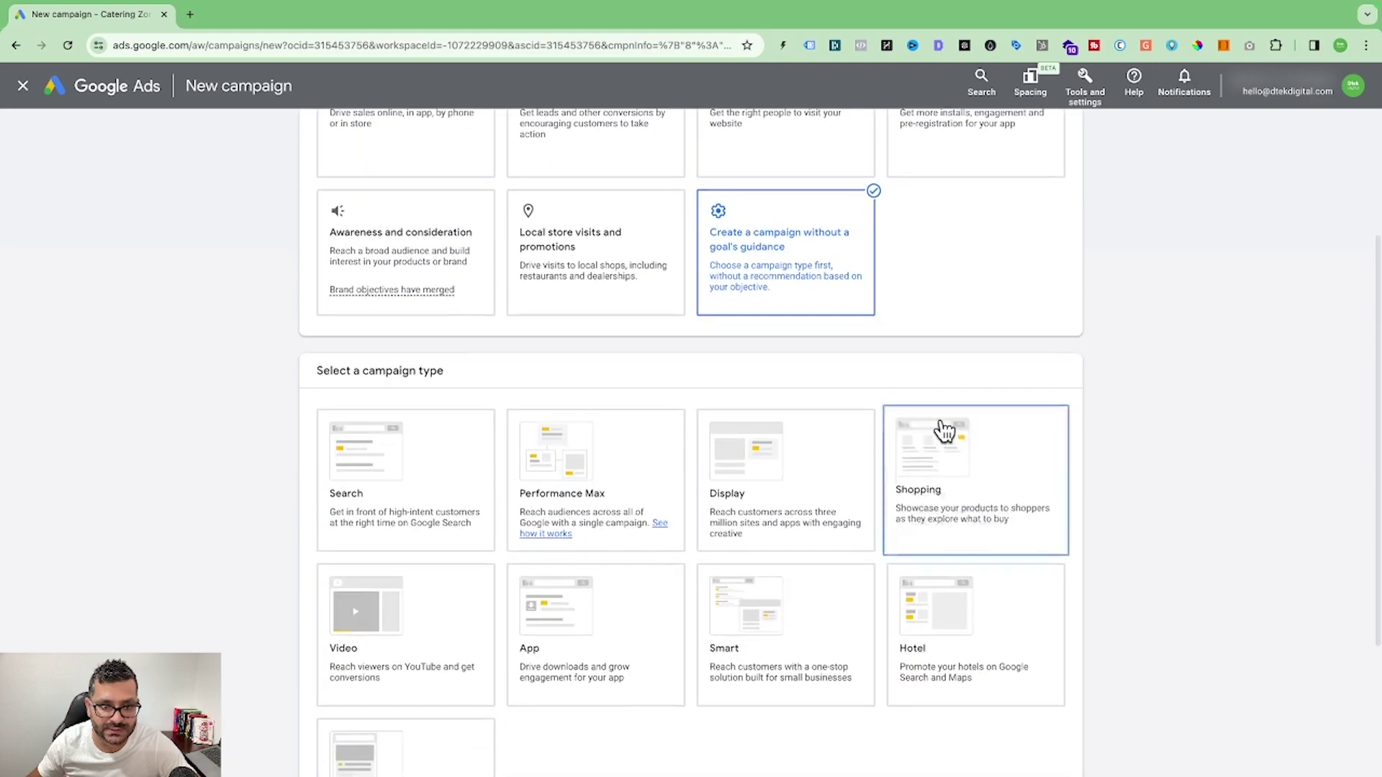
click(410, 440)
scroll(612, 432, down, 4)
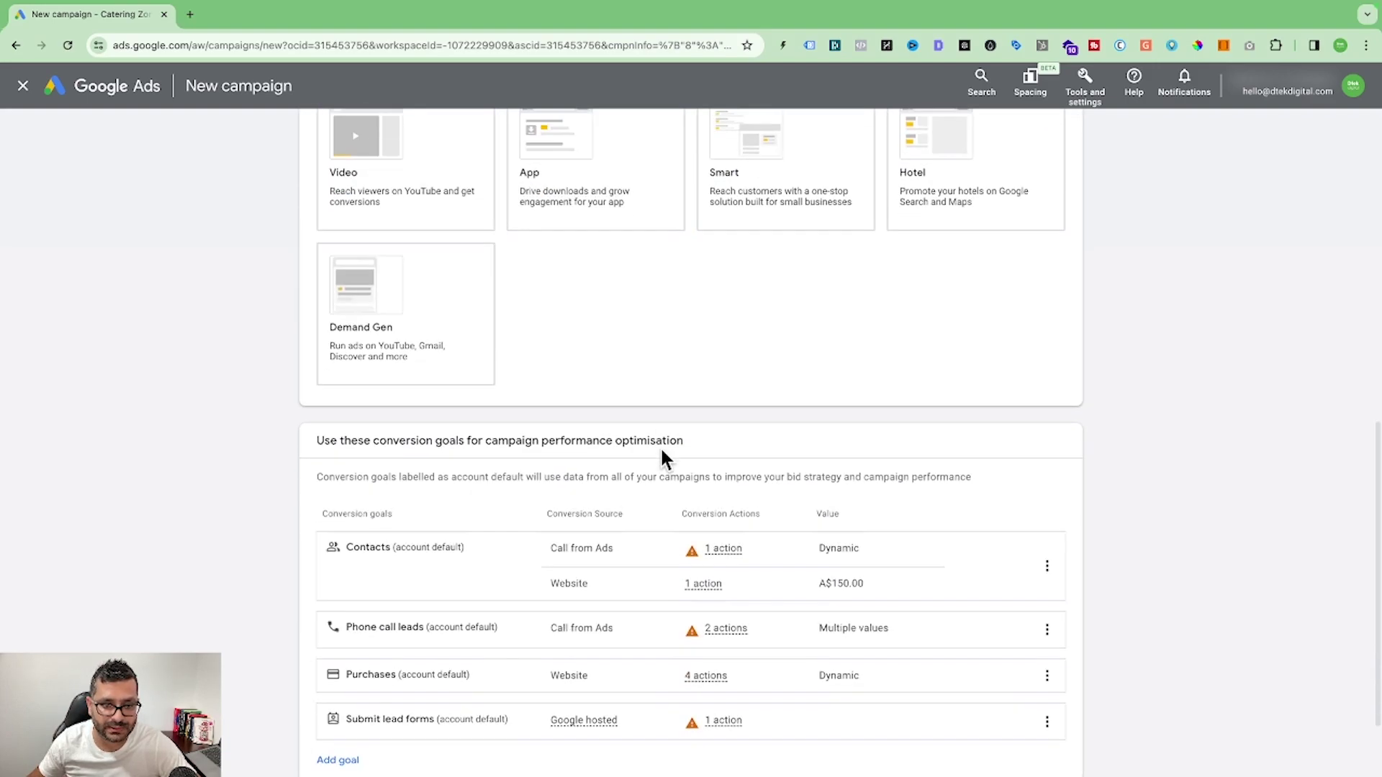
scroll(583, 539, down, 2)
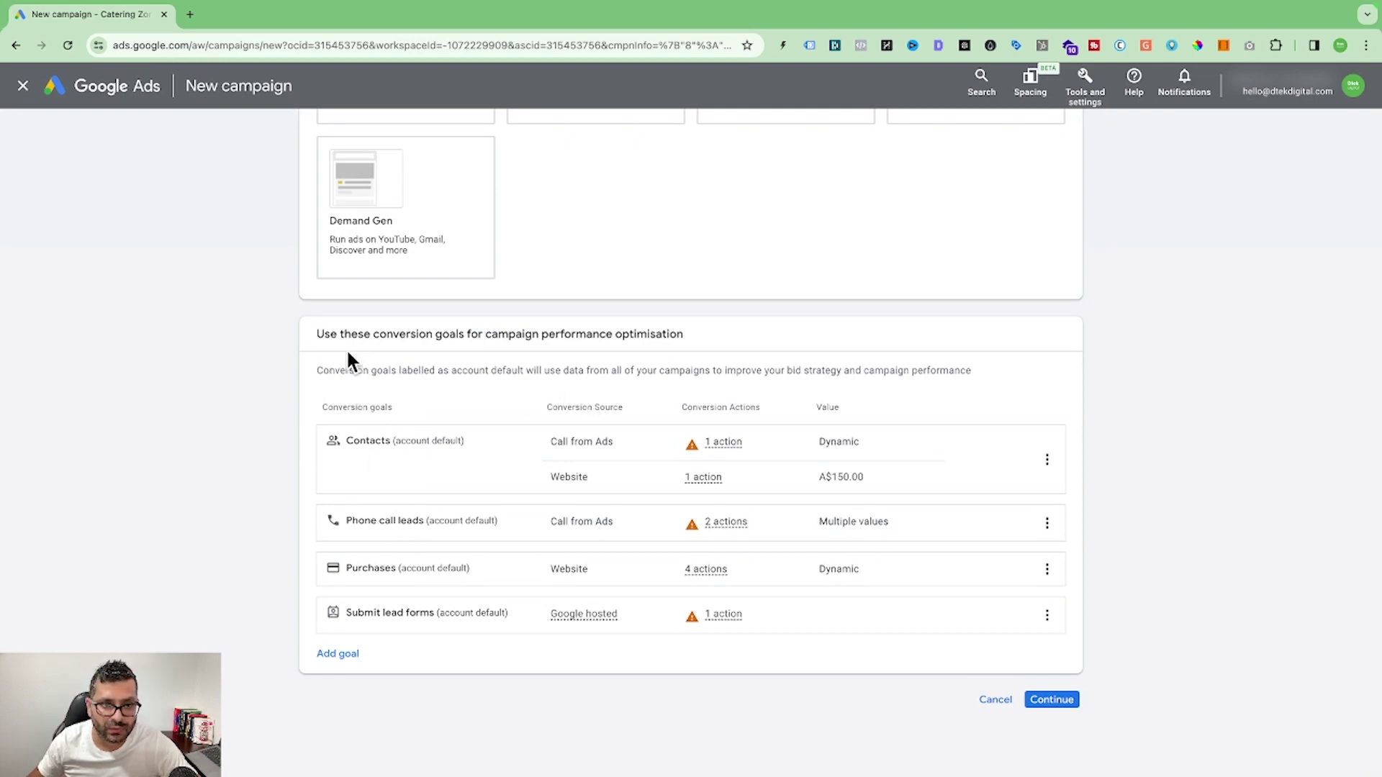
click(703, 478)
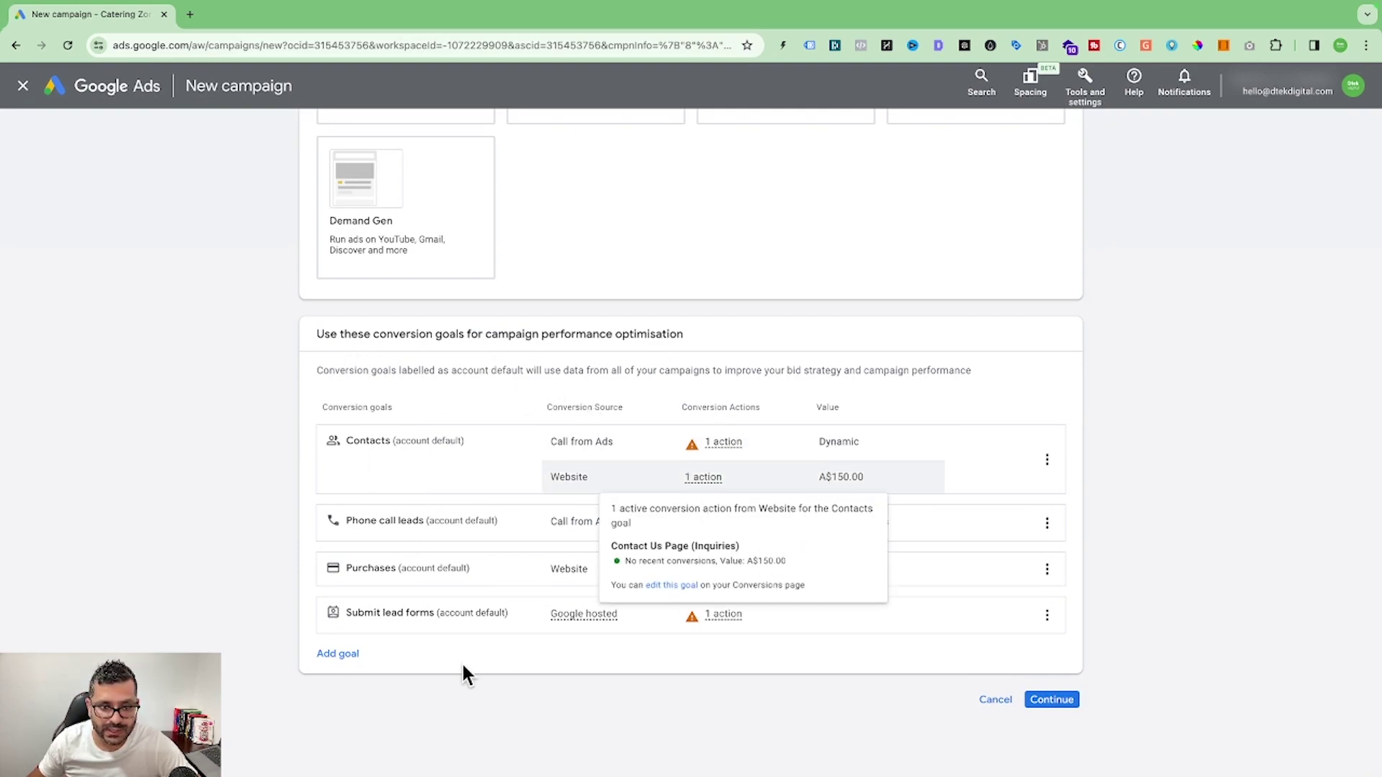
- Rename the campaign from Search-49 to 'DSA-Search 12/3/23' and start it new, not from a draft
click(1051, 700)
scroll(859, 531, down, 3)
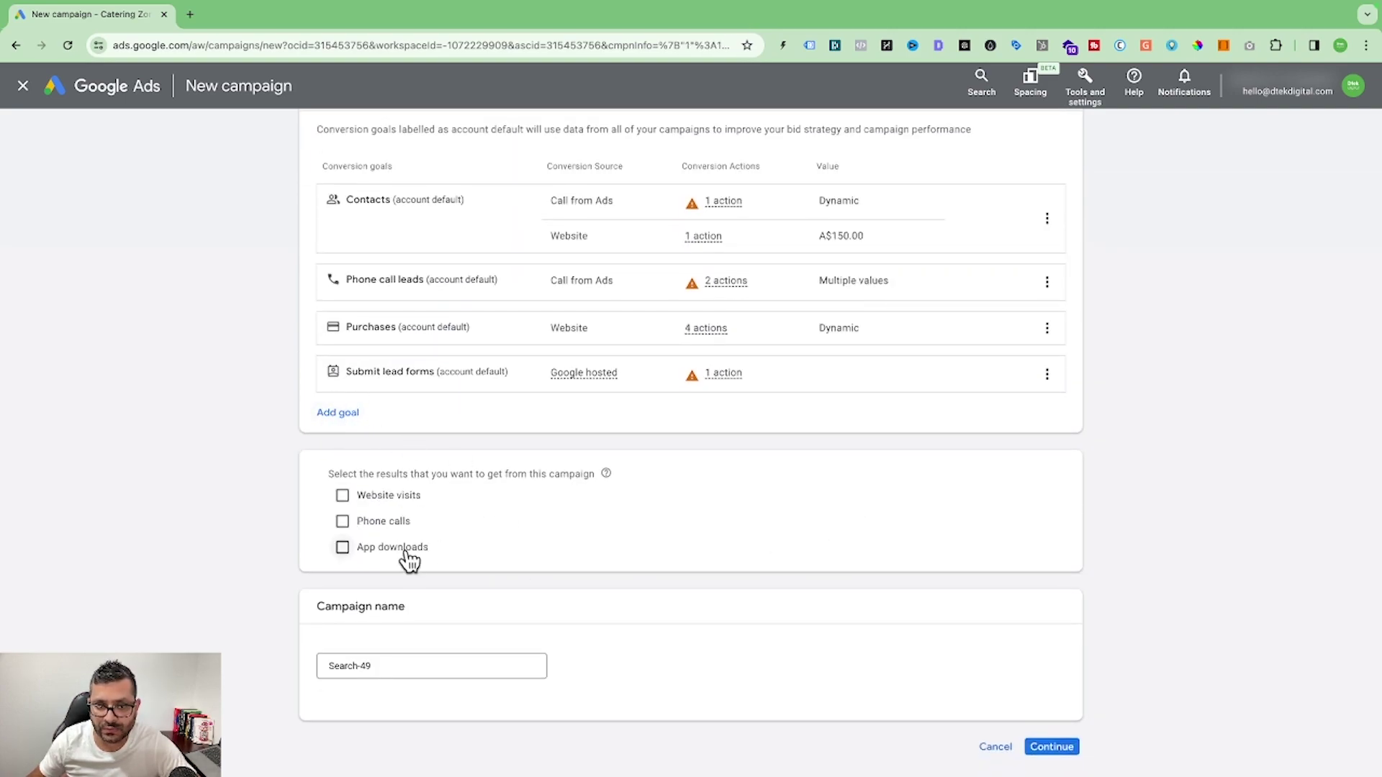
drag(411, 664, 275, 655)
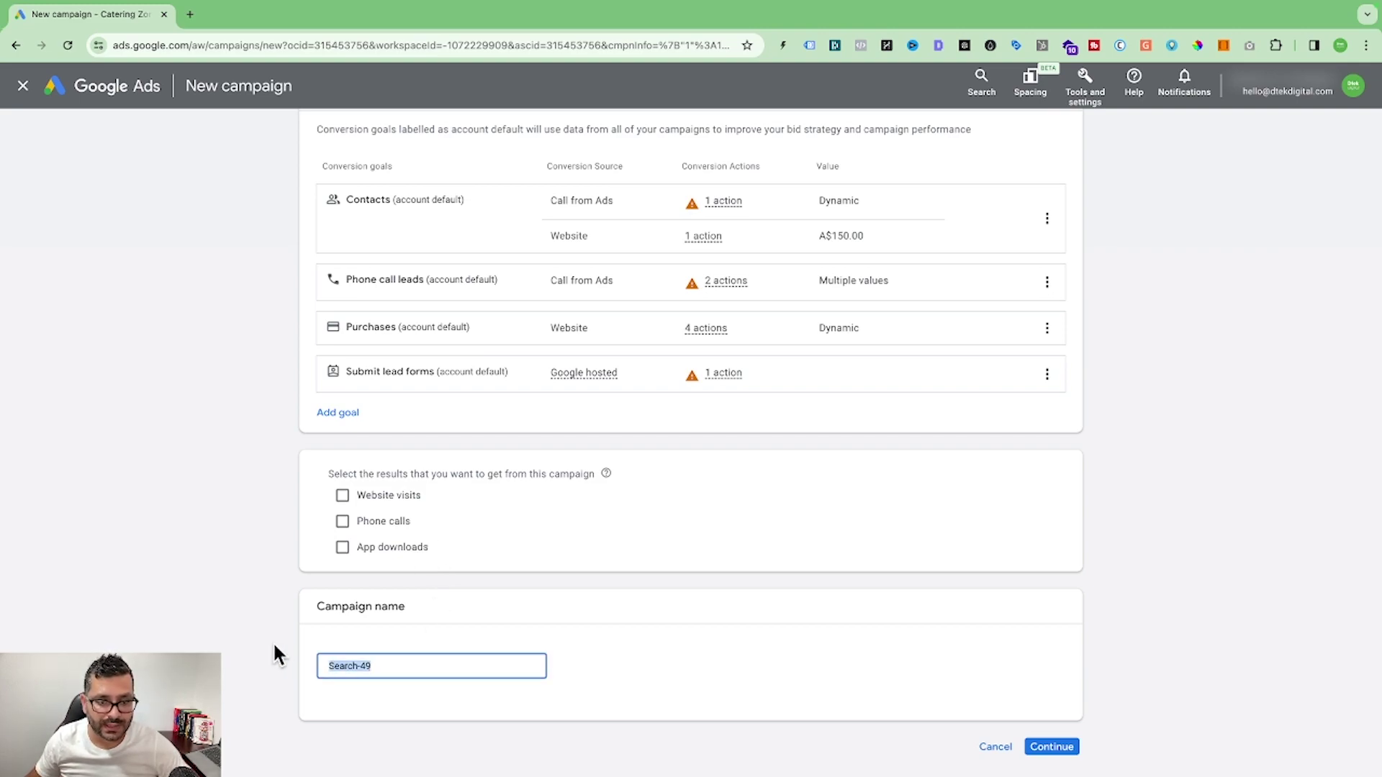
key(BackSpace)
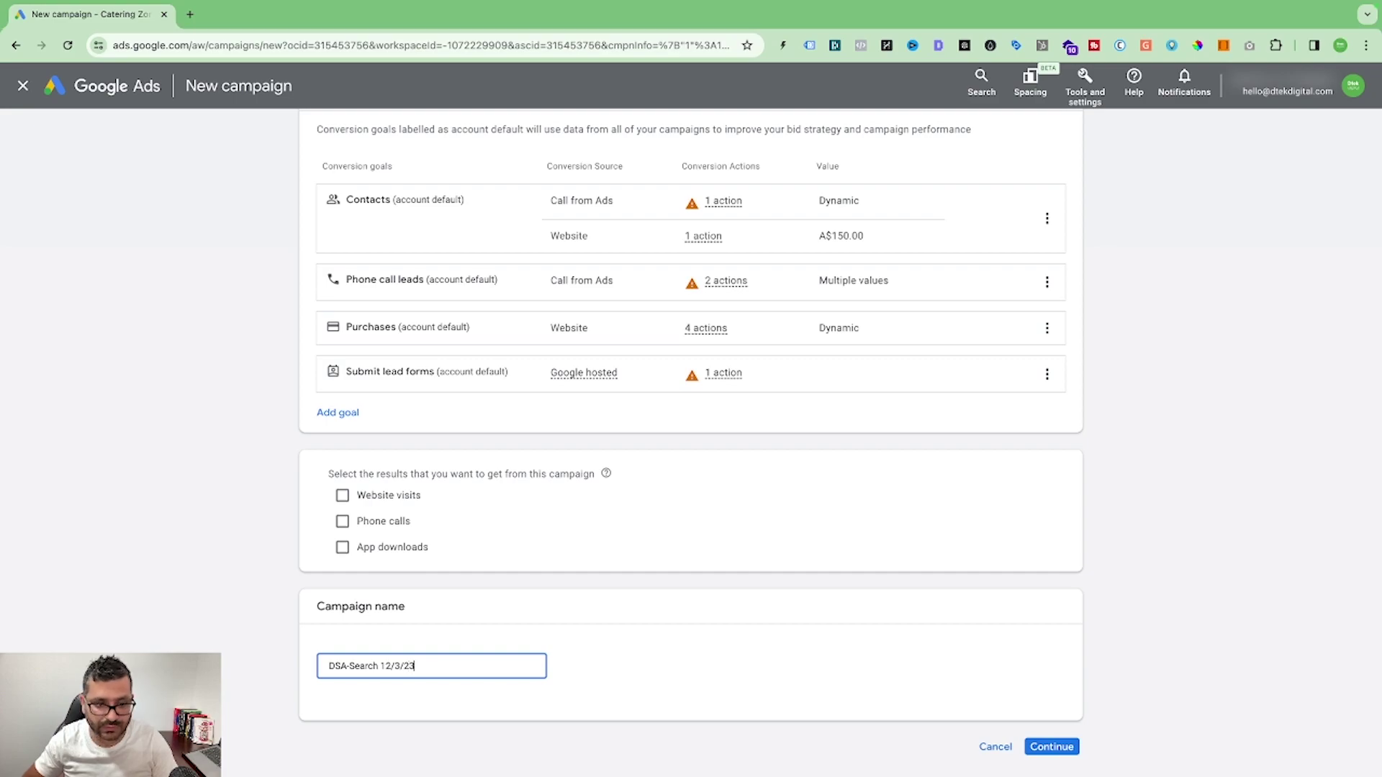
click(1055, 746)
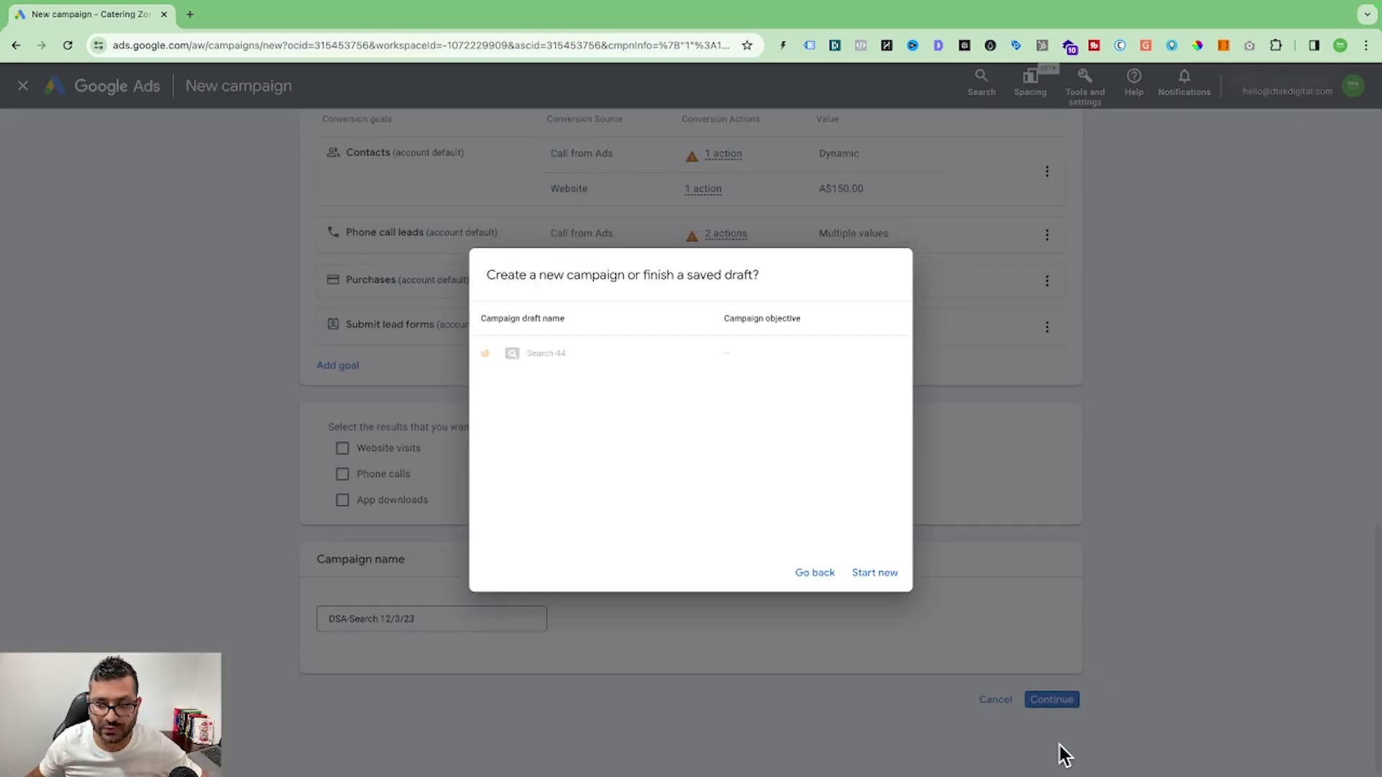
click(877, 574)
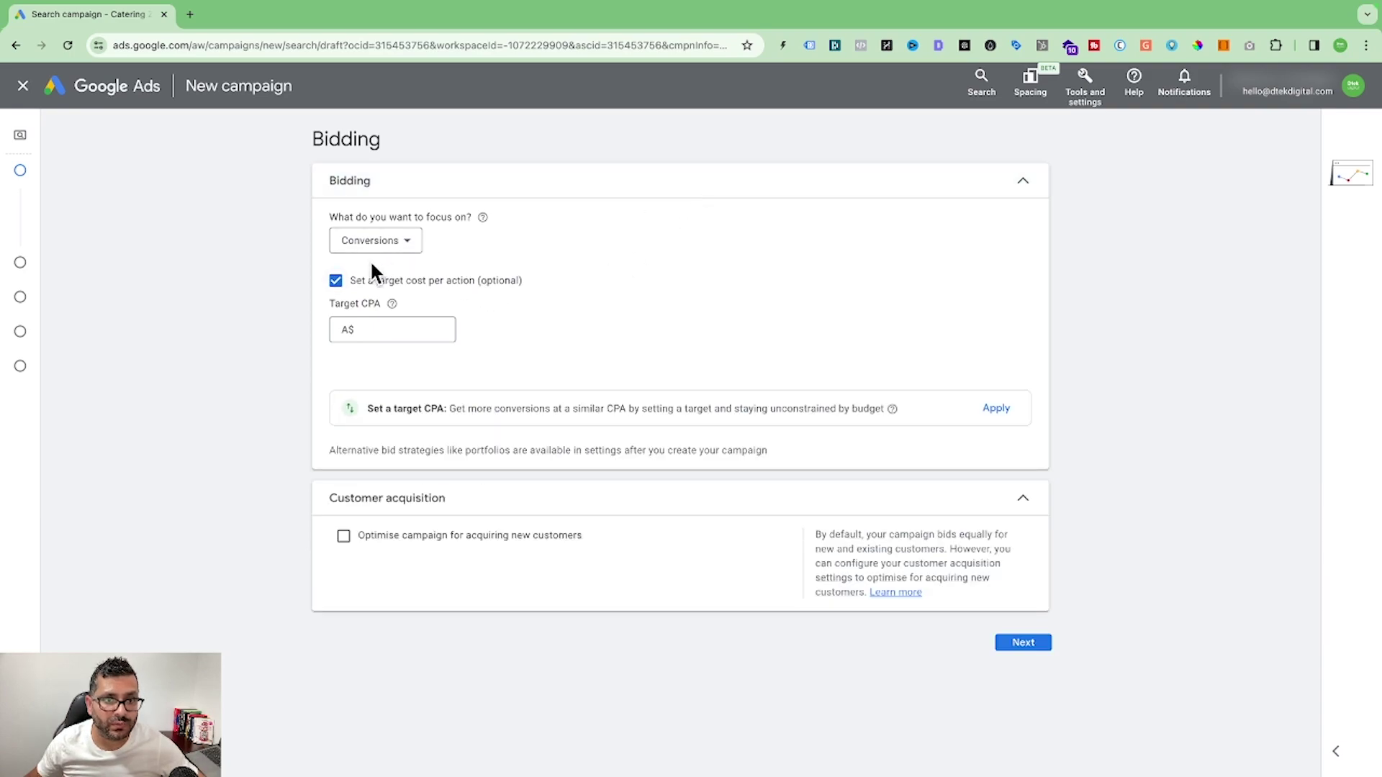
click(338, 283)
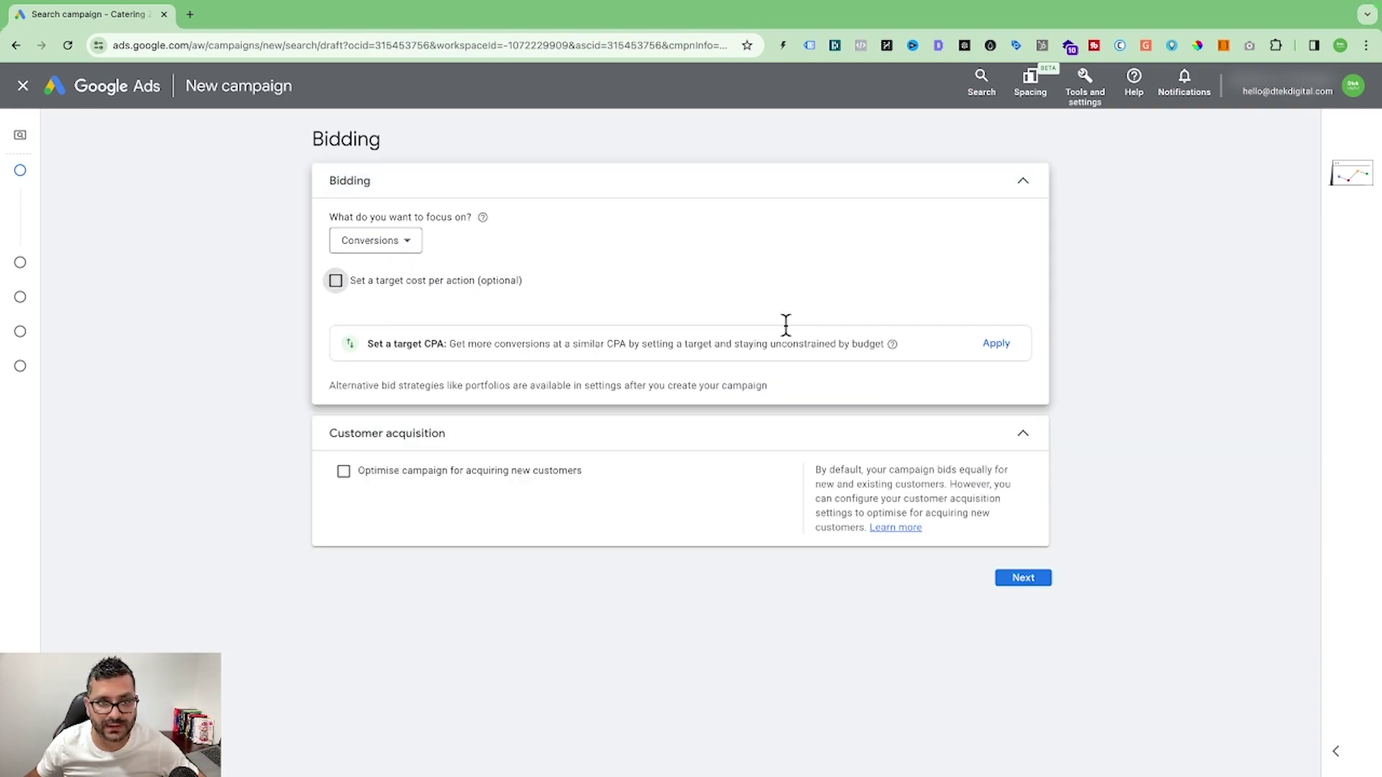
click(1004, 580)
click(456, 301)
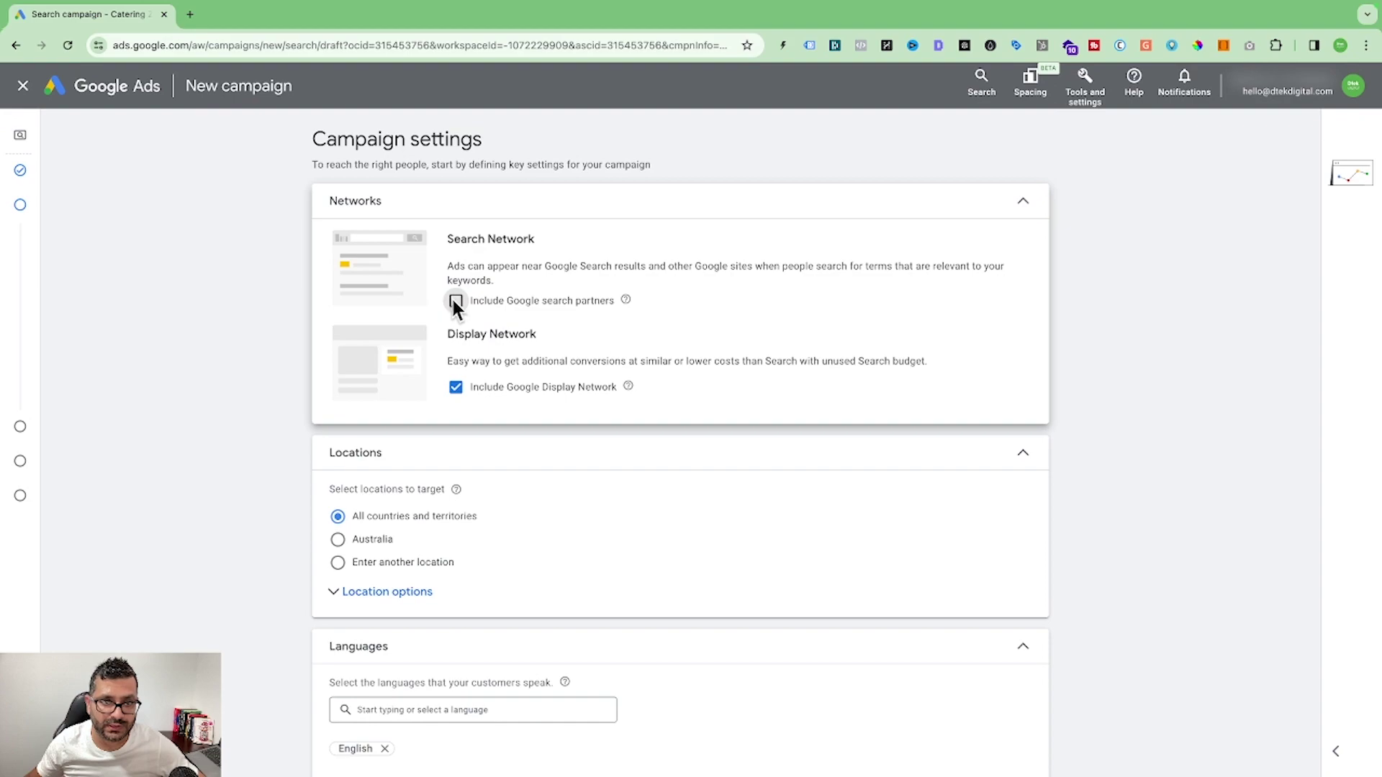
click(456, 389)
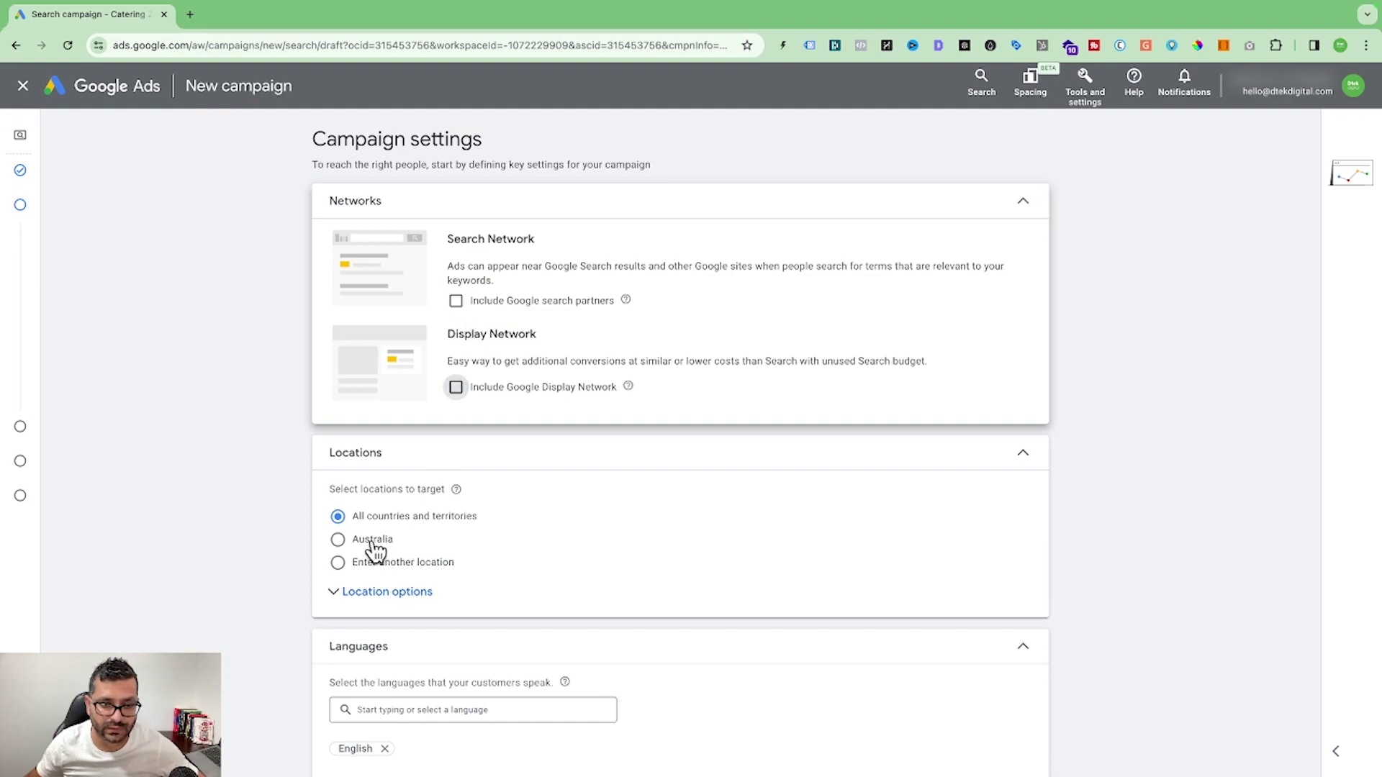
click(379, 613)
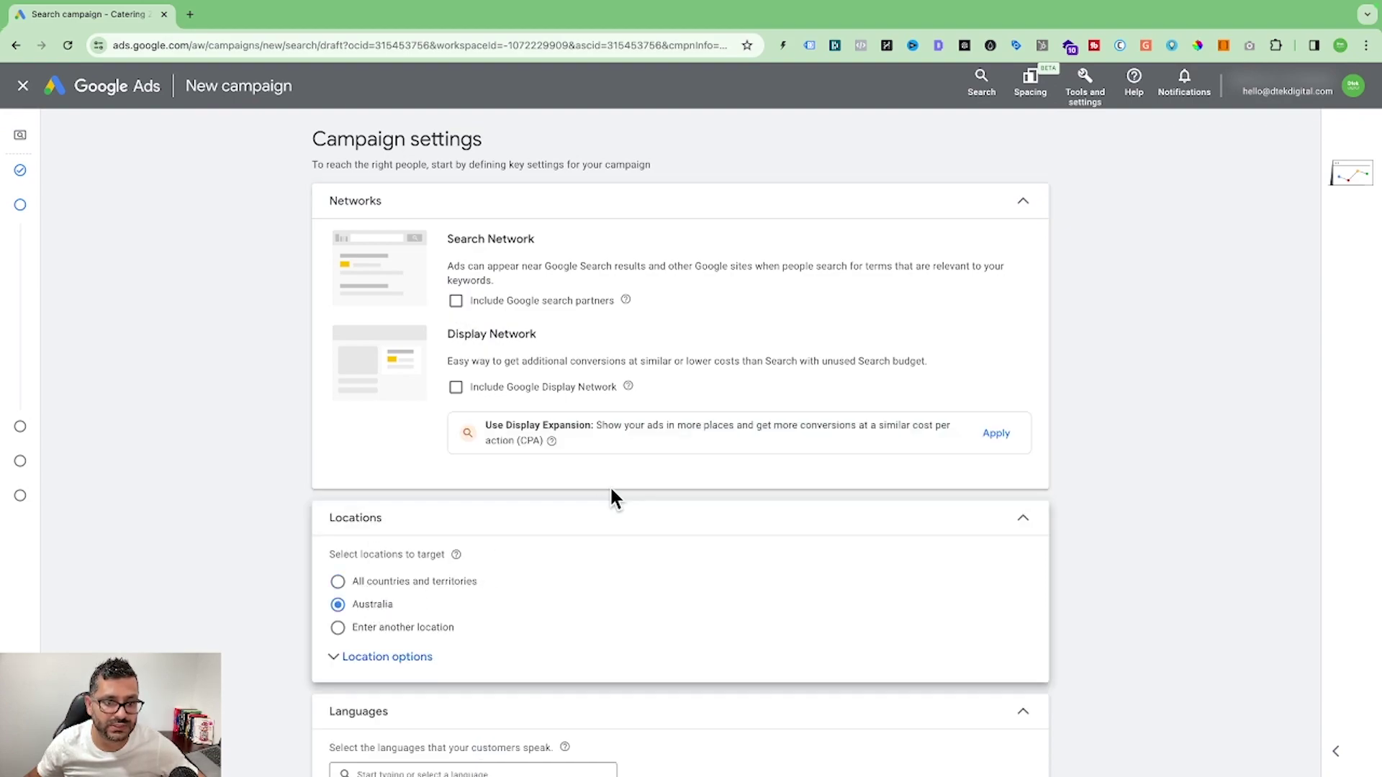
scroll(490, 461, down, 3)
click(386, 451)
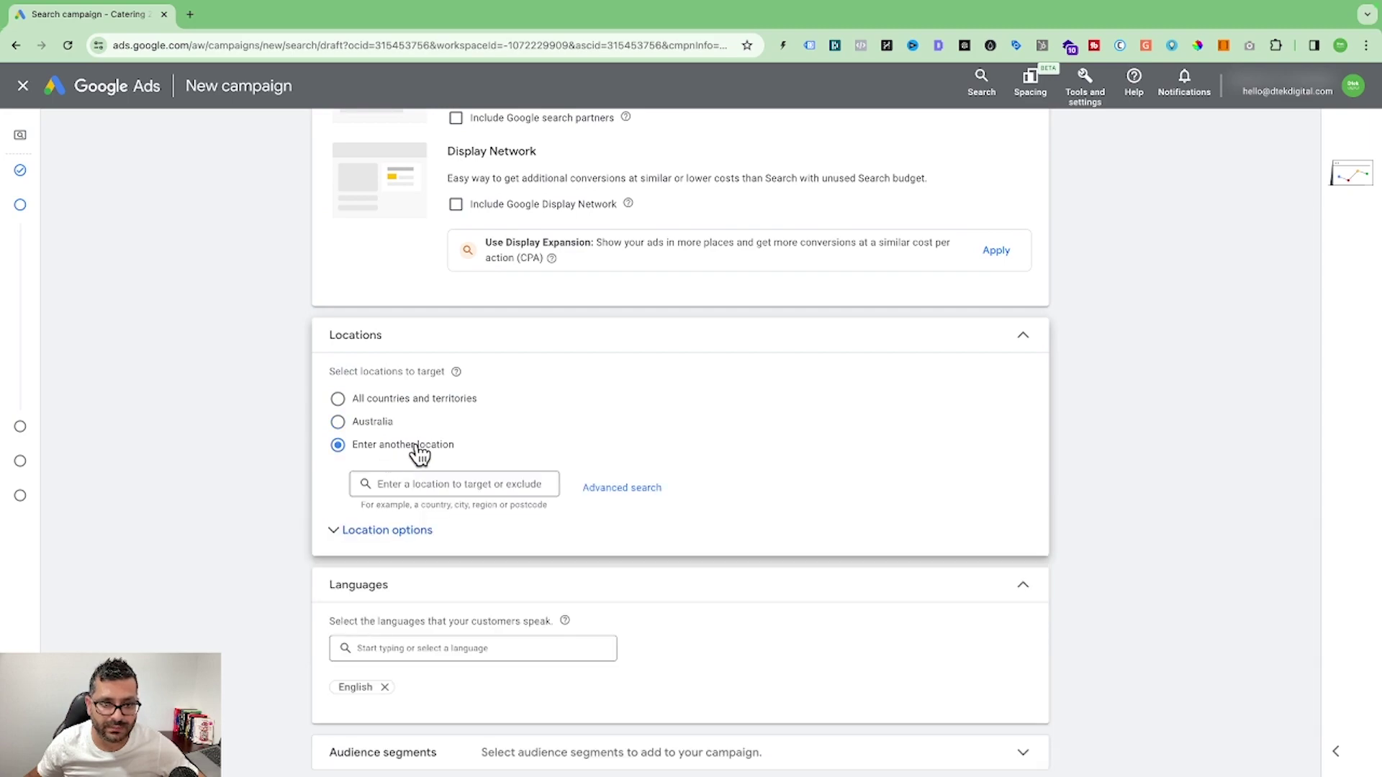
click(378, 425)
scroll(721, 441, down, 2)
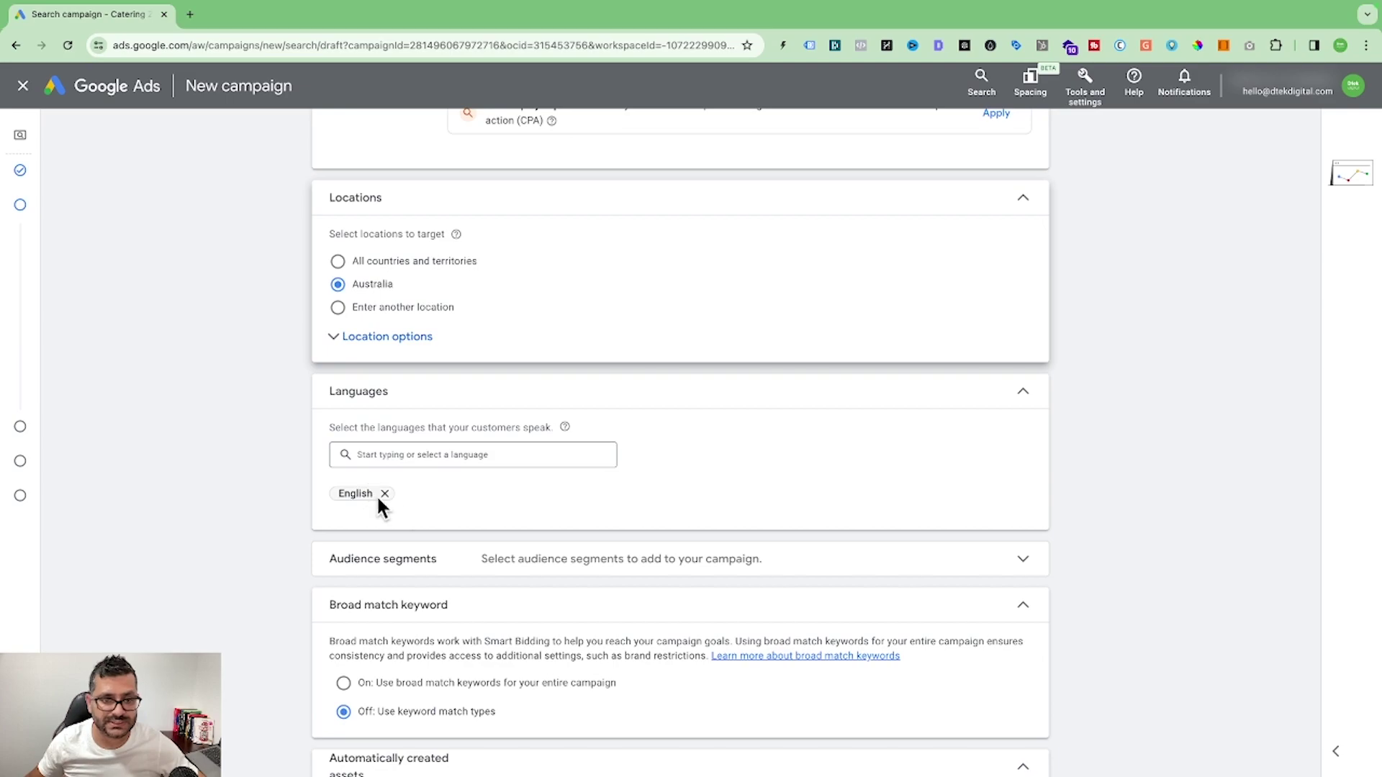
scroll(519, 503, down, 3)
click(462, 374)
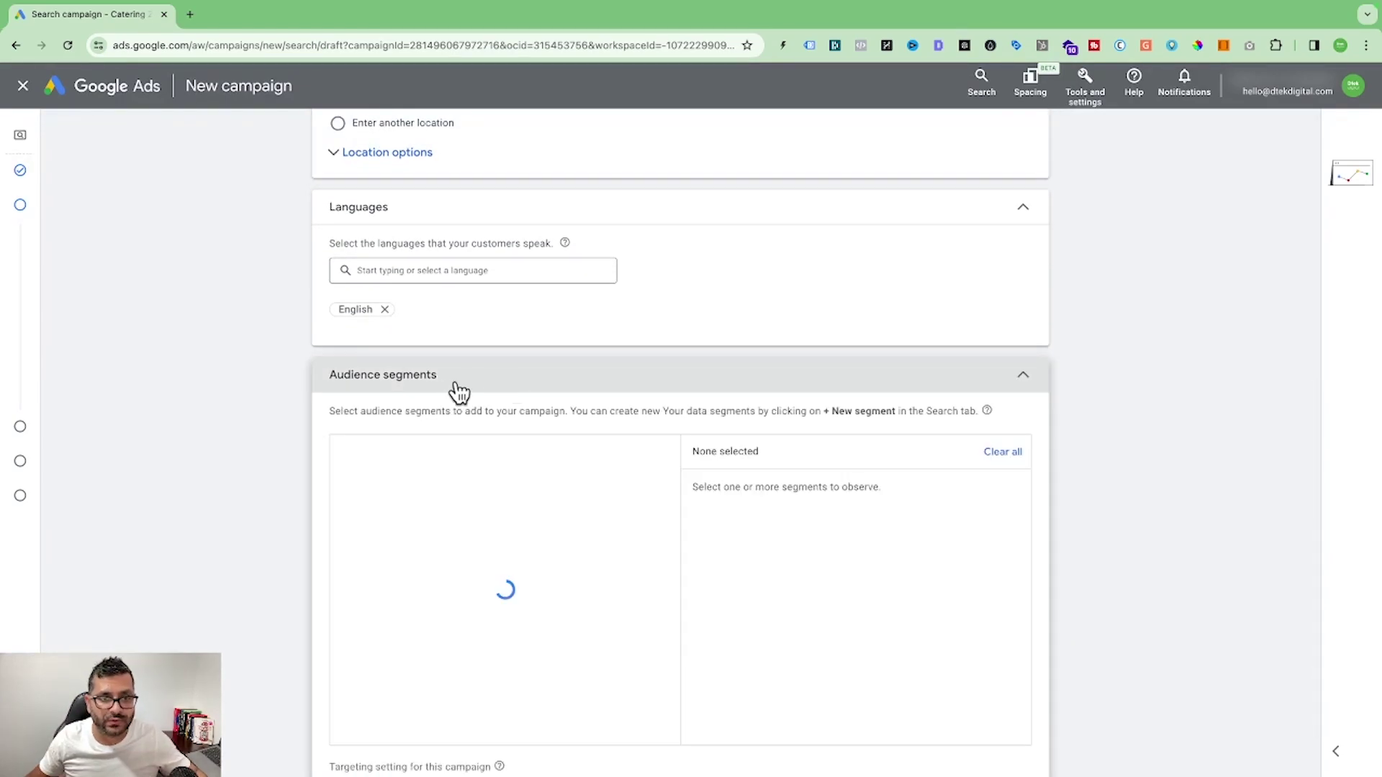
scroll(562, 395, down, 3)
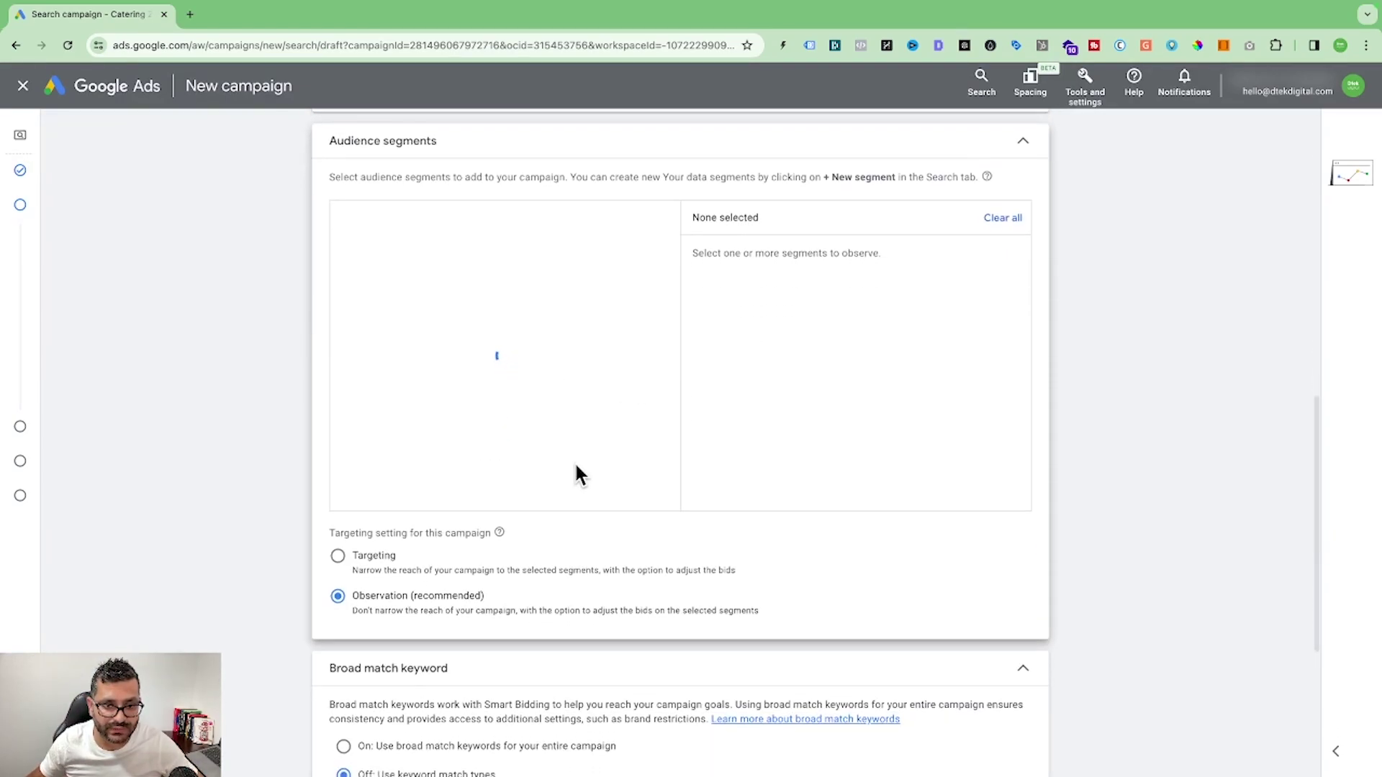
scroll(607, 571, down, 3)
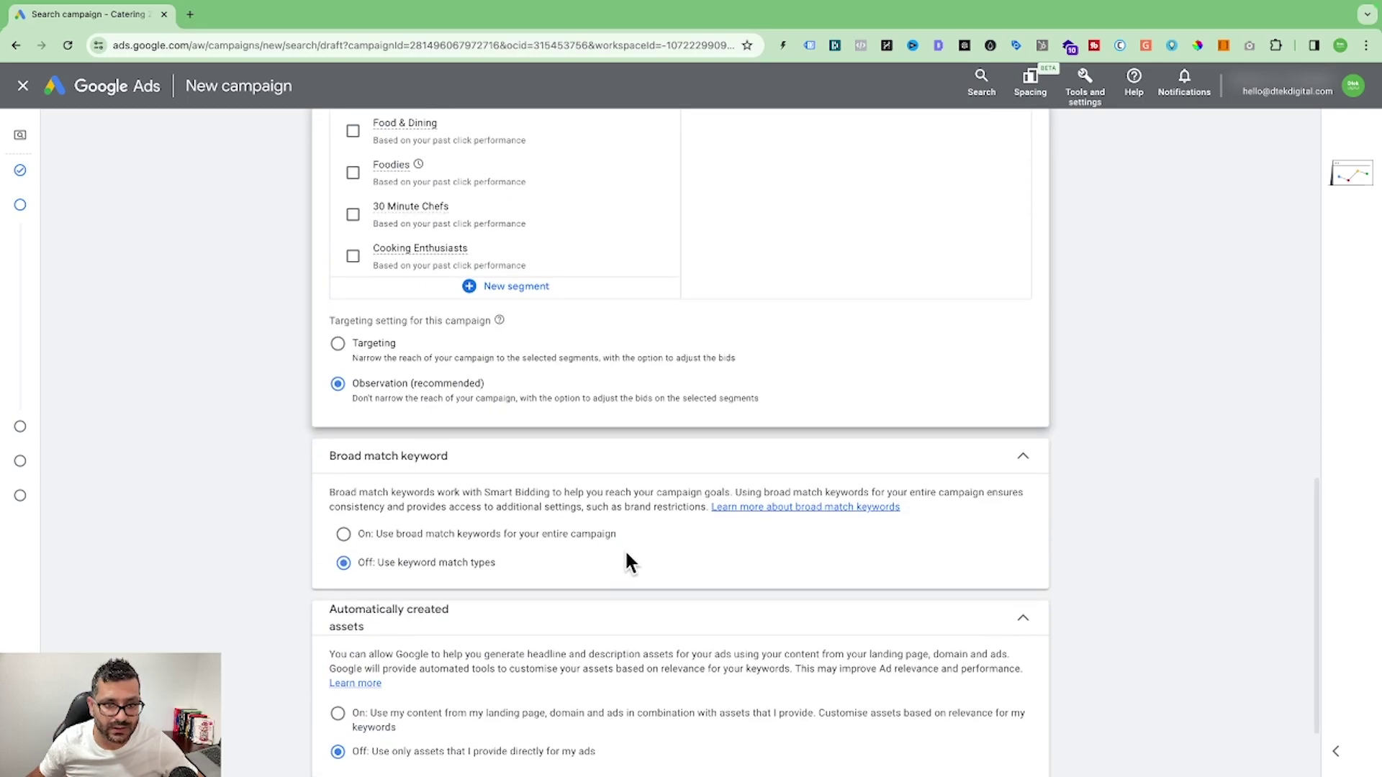
scroll(533, 528, down, 2)
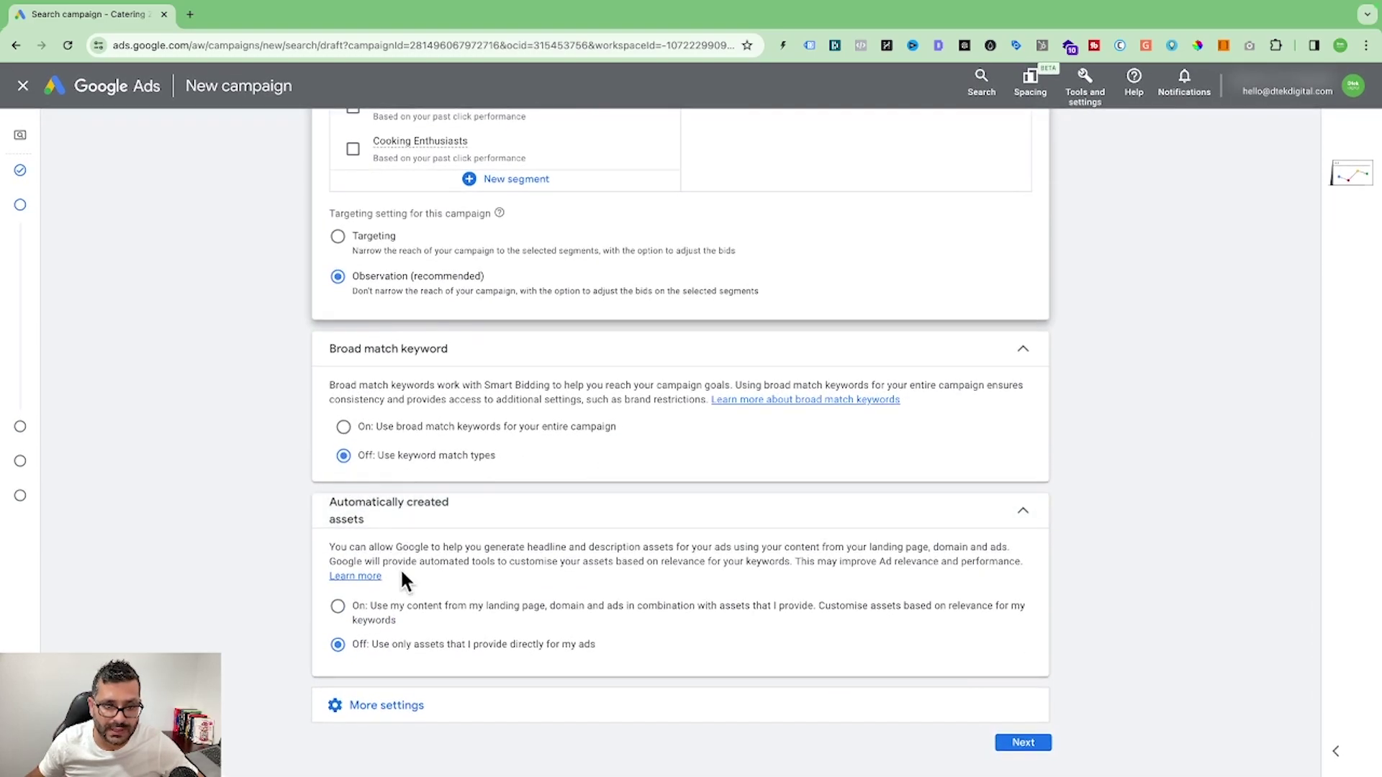
- Keep ad rotation on Optimise: Prefer best performing ads and reveal the remaining extra settings
click(410, 716)
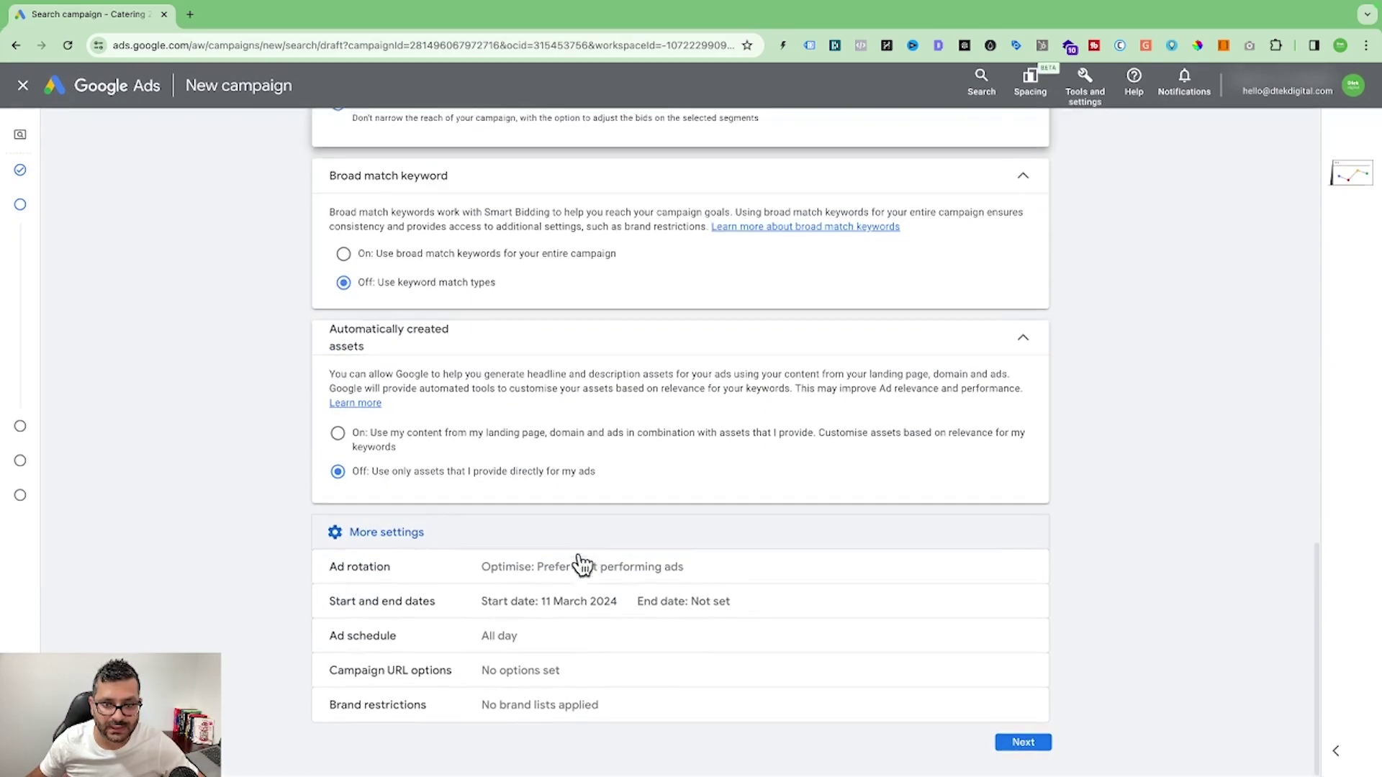
click(536, 576)
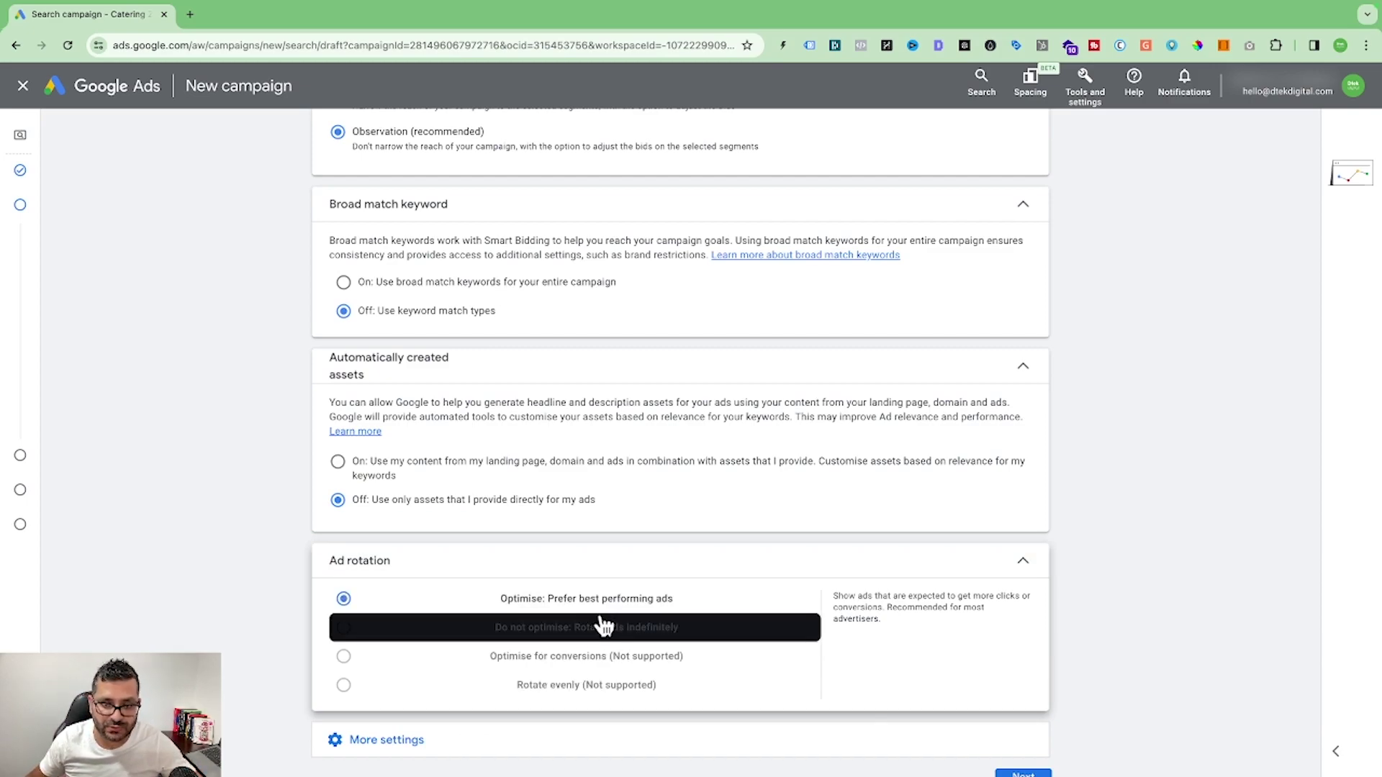
click(387, 741)
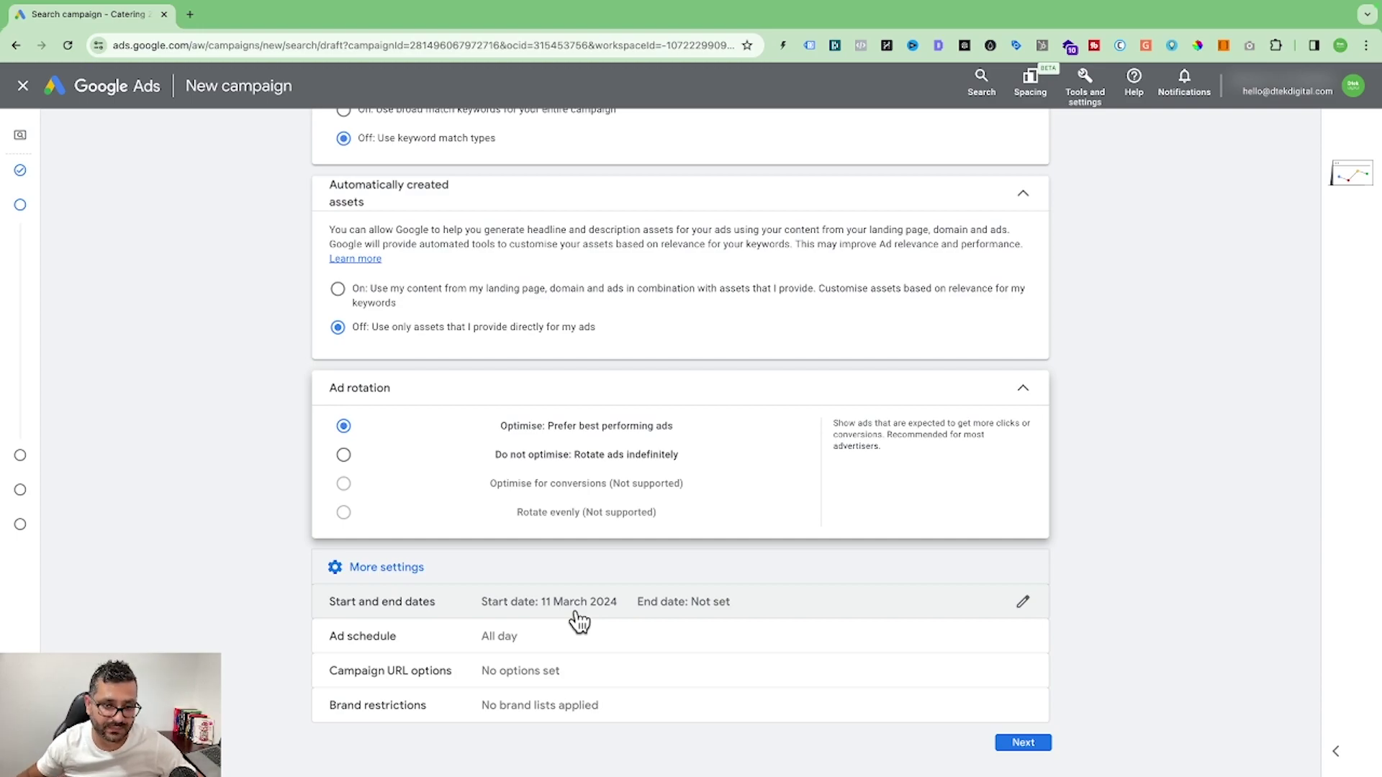
- Leave the ad schedule on All days and move on to the keywords and ads step
click(514, 639)
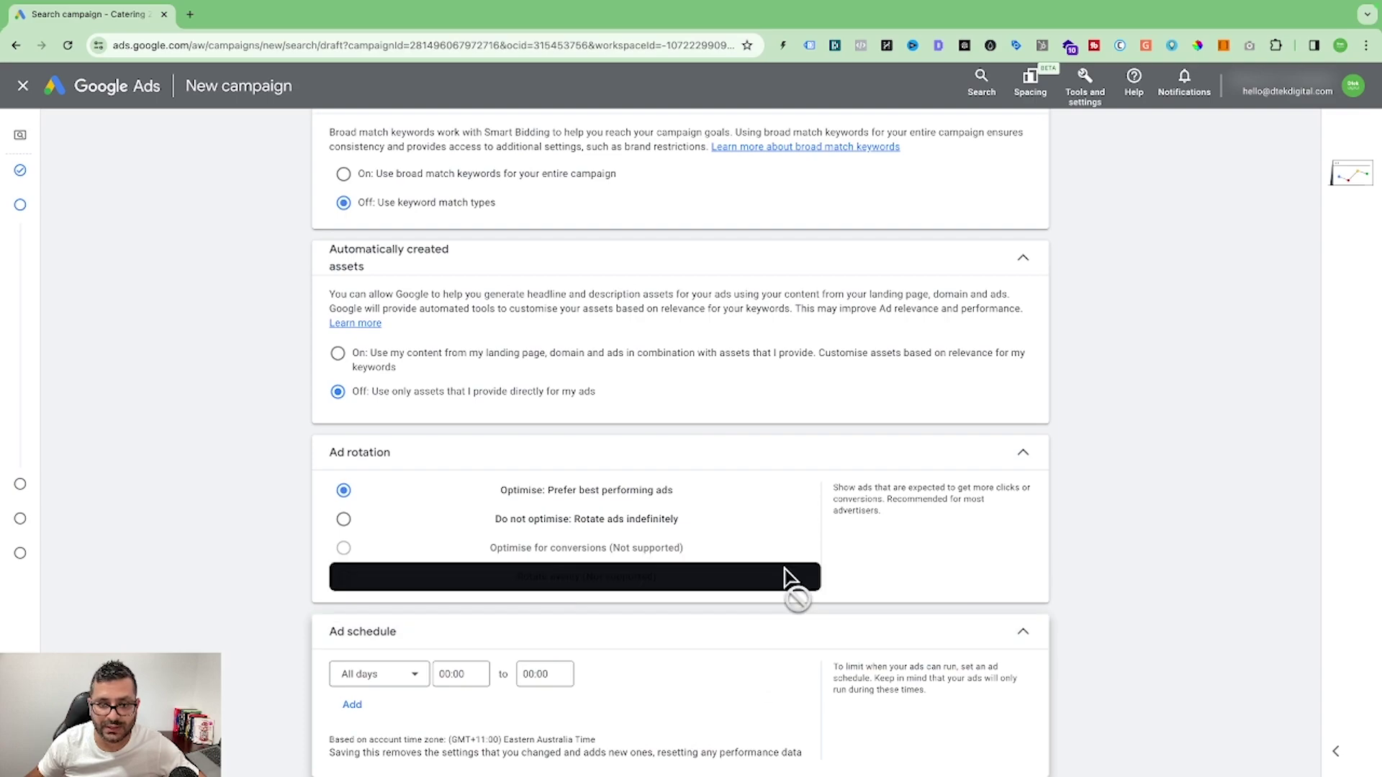
scroll(729, 630, down, 2)
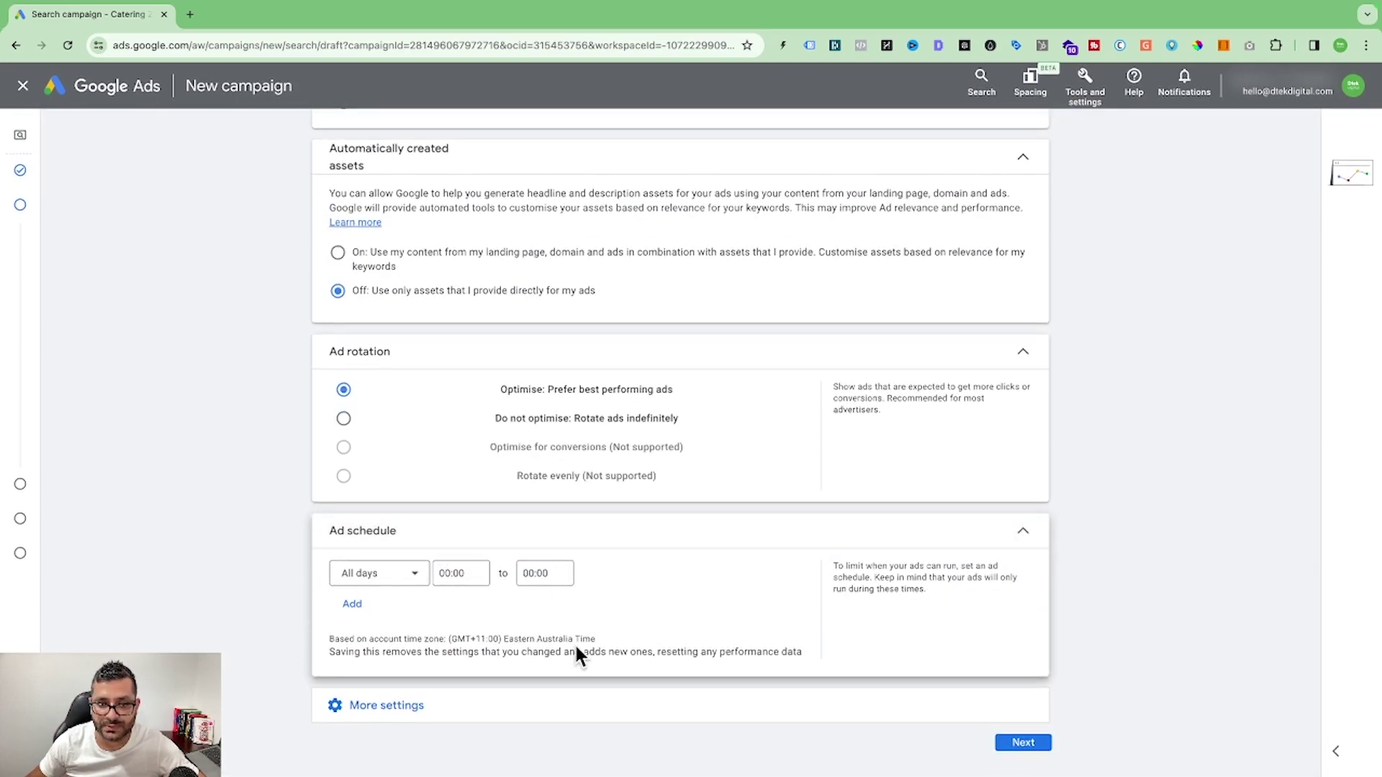
click(404, 585)
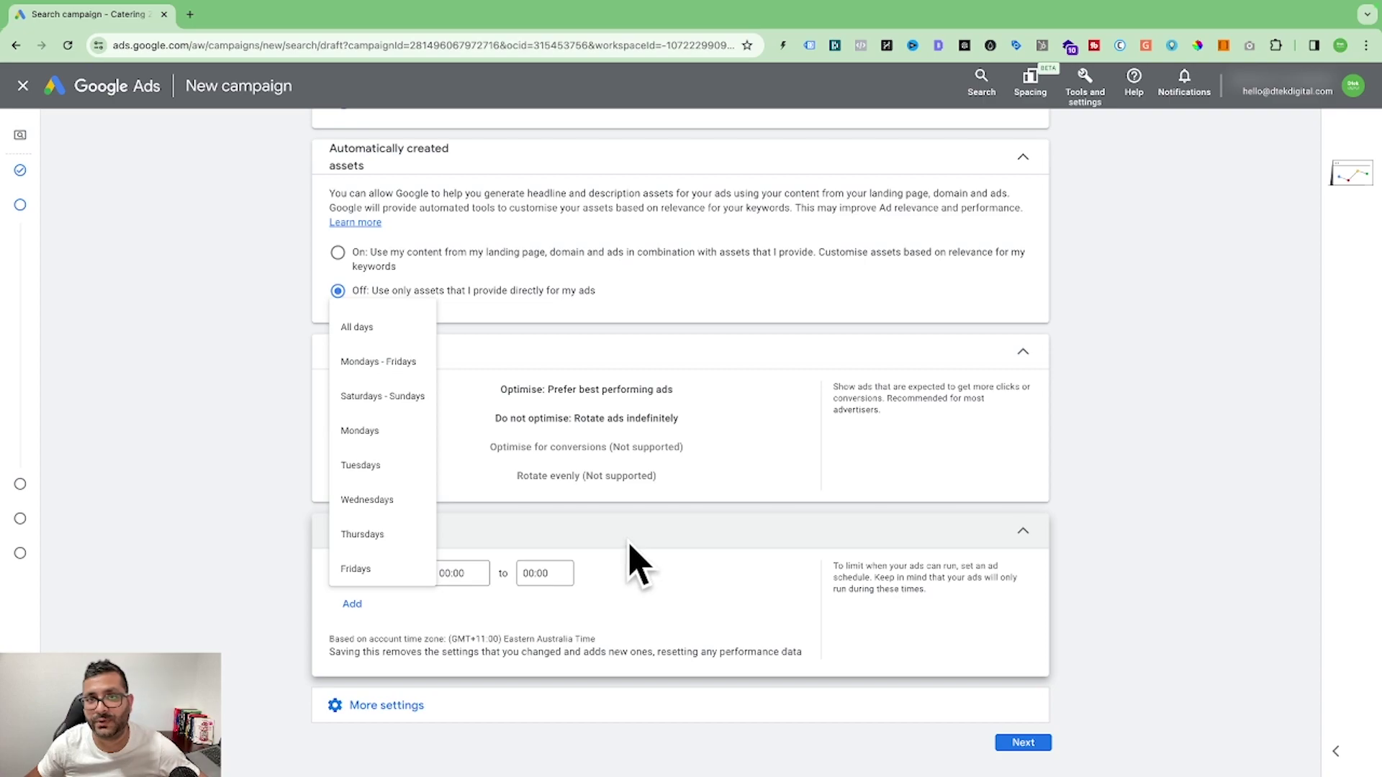
click(634, 601)
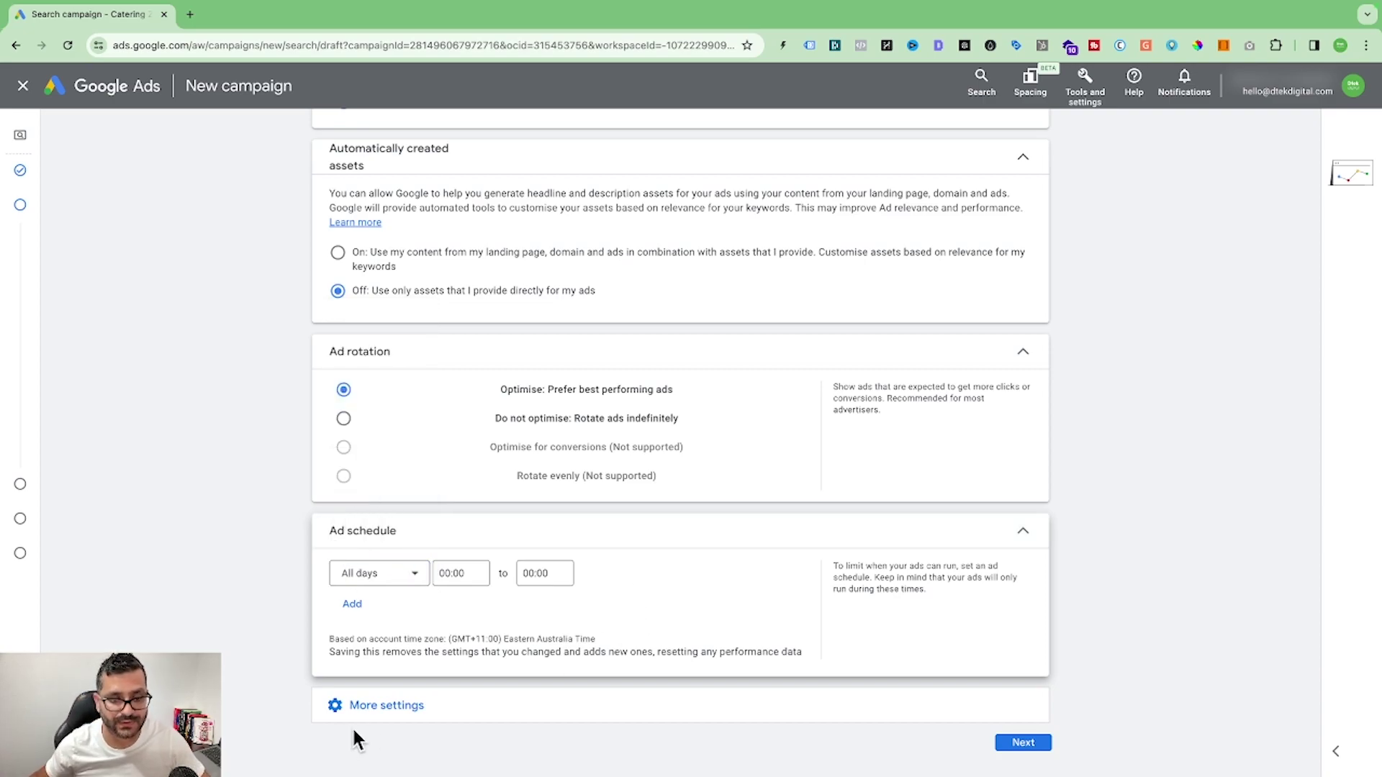
click(407, 709)
scroll(407, 709, down, 2)
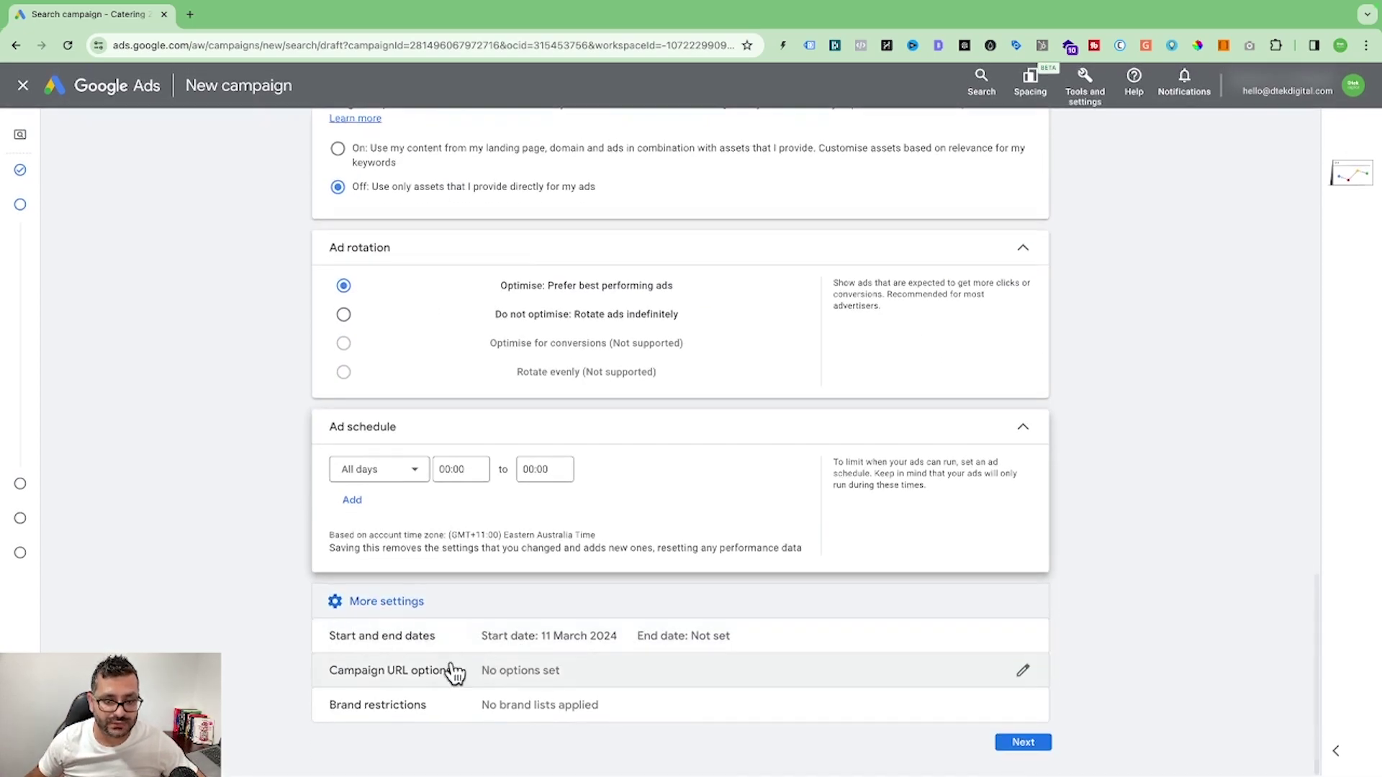
click(1023, 744)
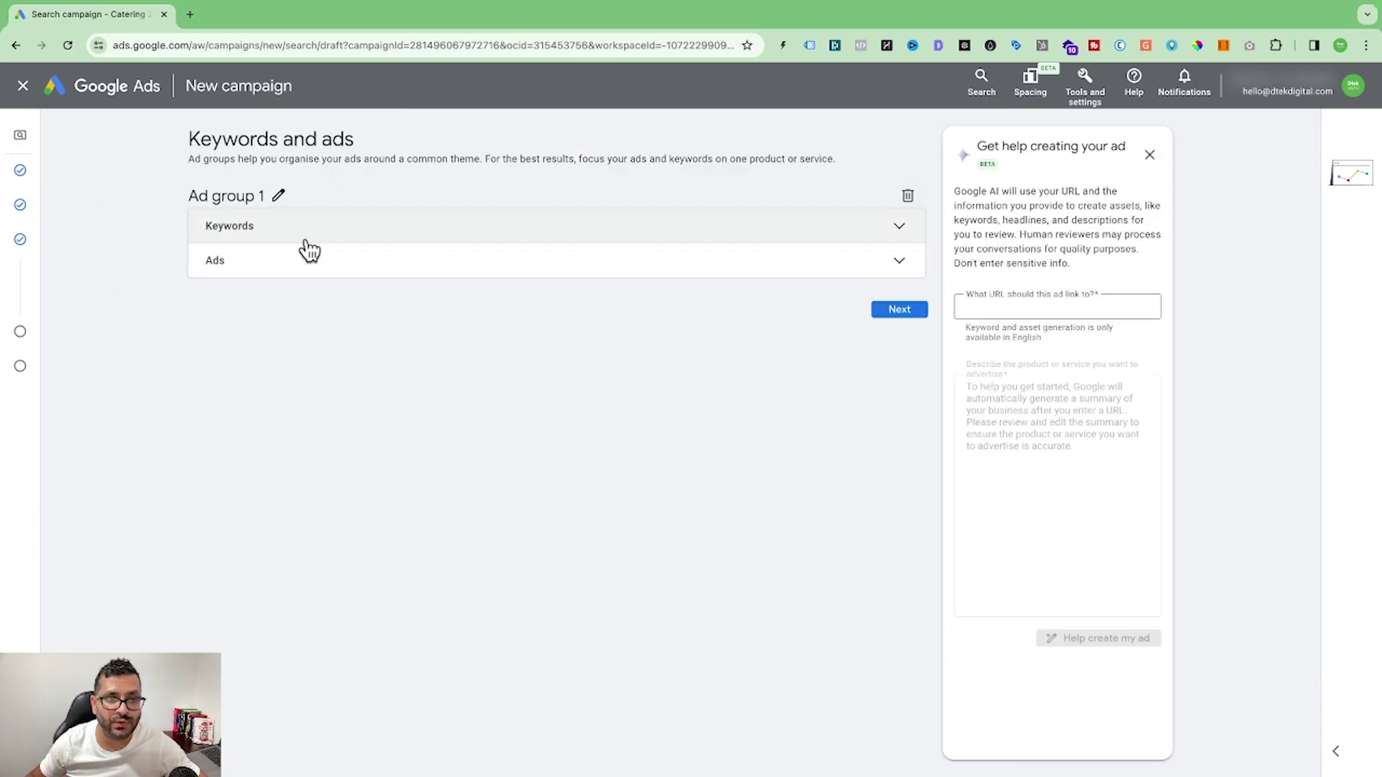
- Delete the default Ad group 1 and set a daily budget of A$45
click(908, 196)
click(821, 458)
mouse_move(17, 272)
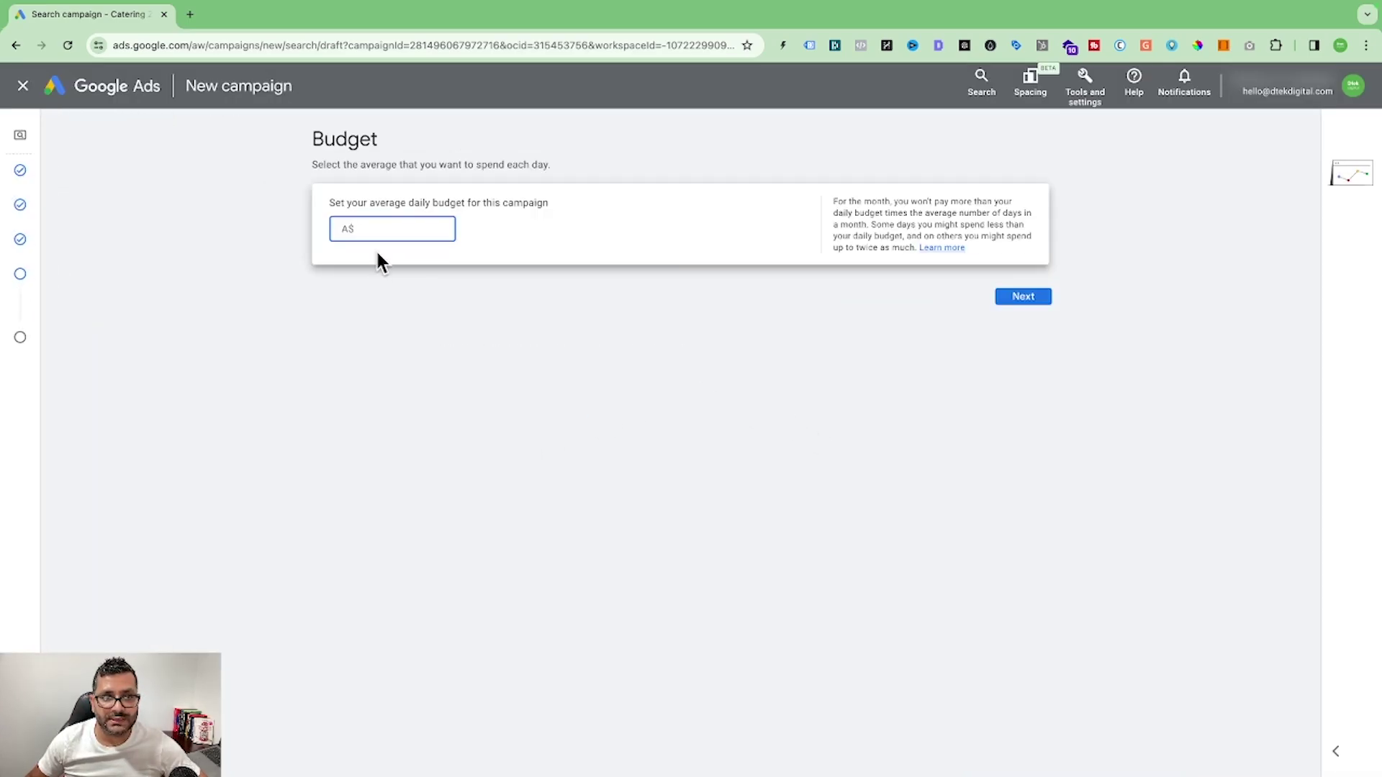
text(45)
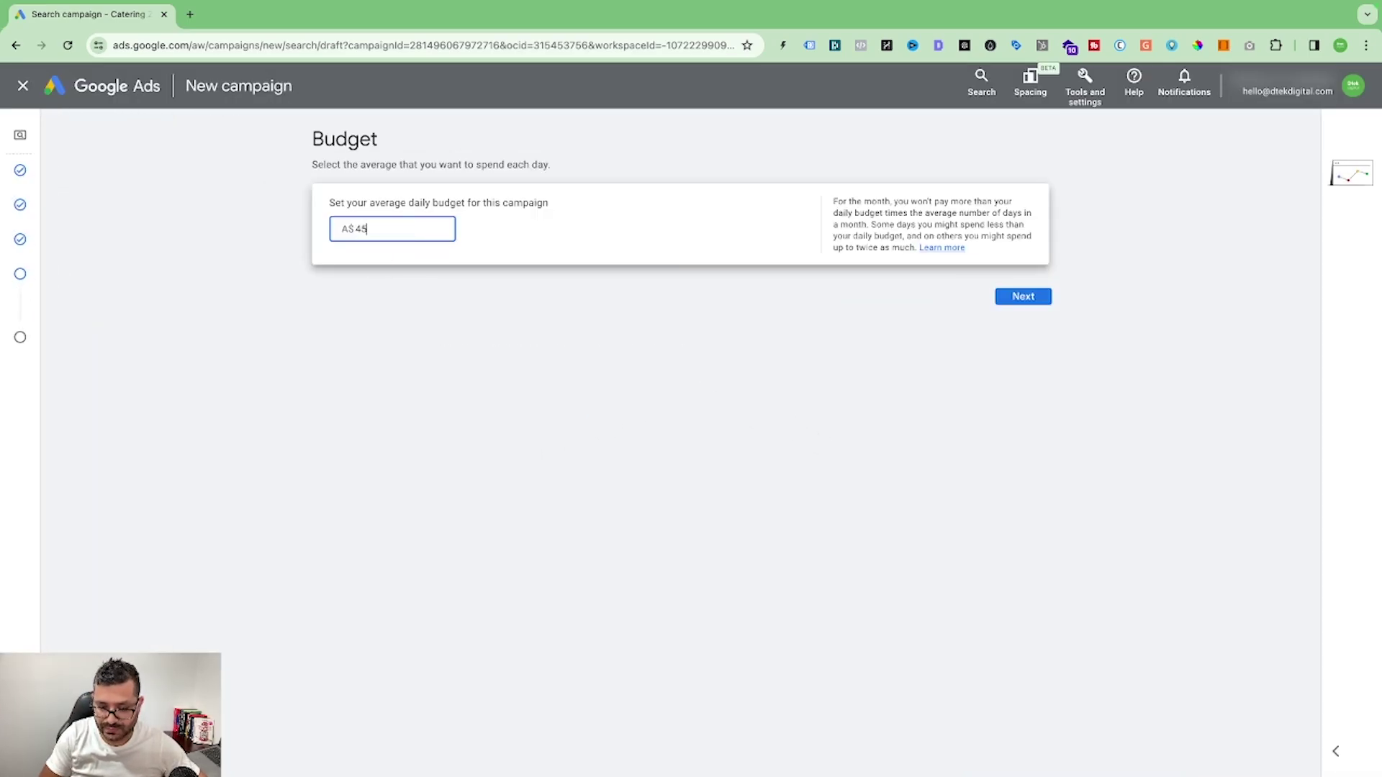
click(1011, 299)
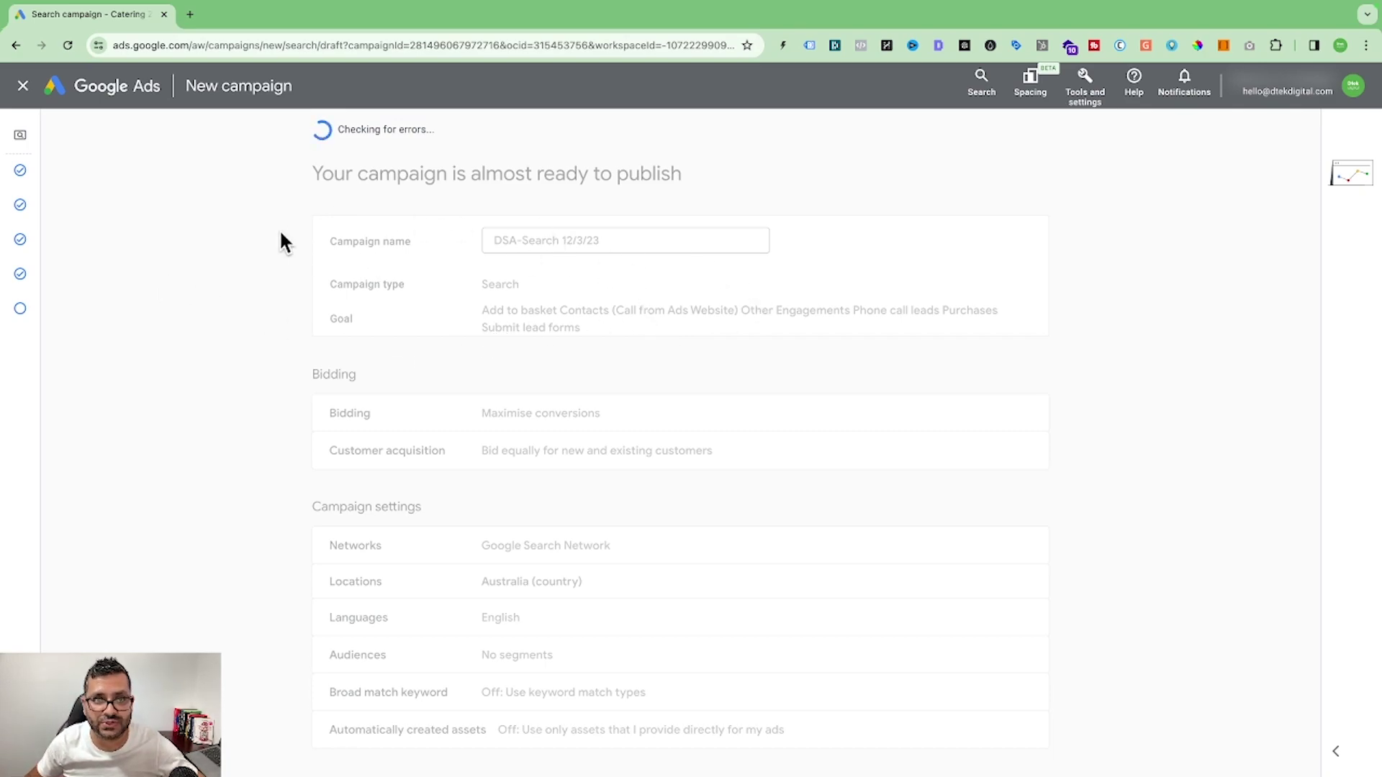
- Publish DSA-Search 12/3/23, accepting the warning that it can't run ads yet
scroll(808, 464, down, 3)
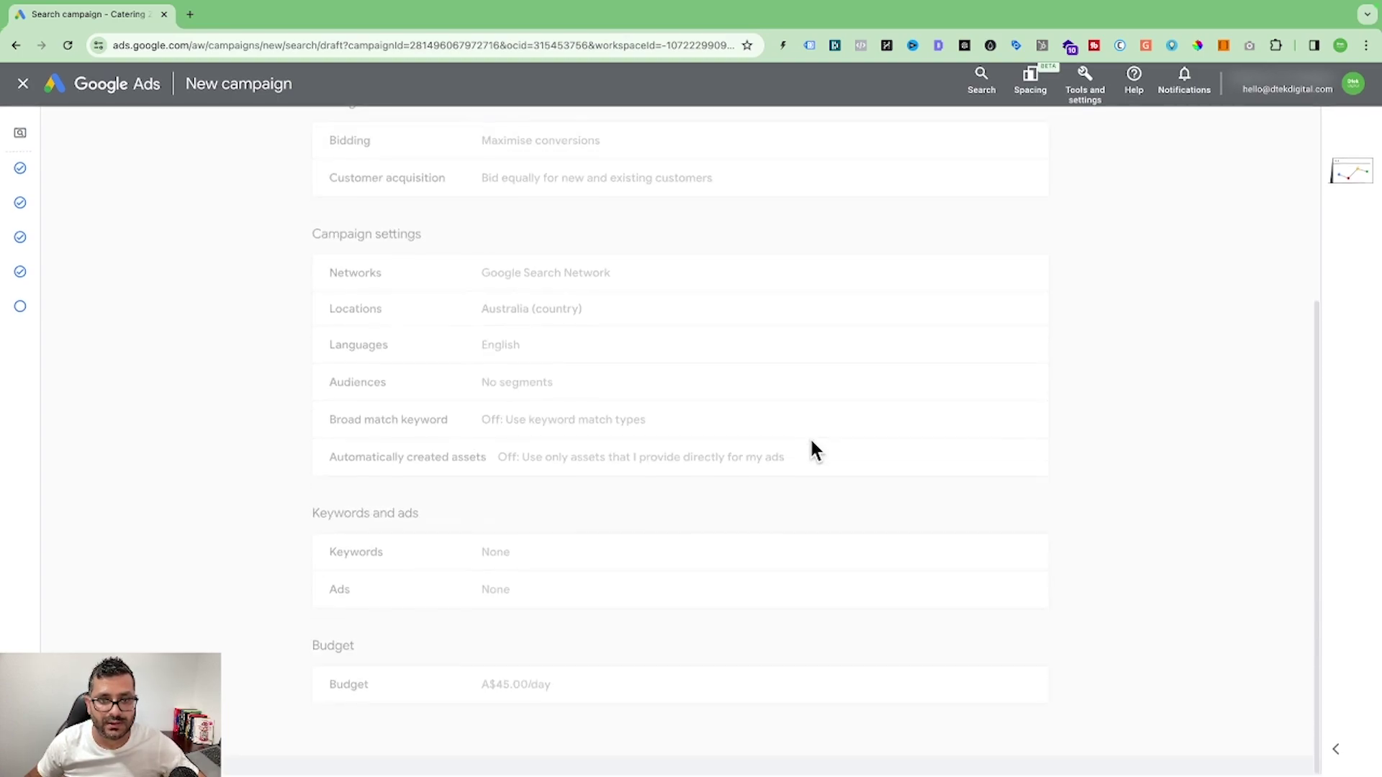
scroll(810, 450, up, 7)
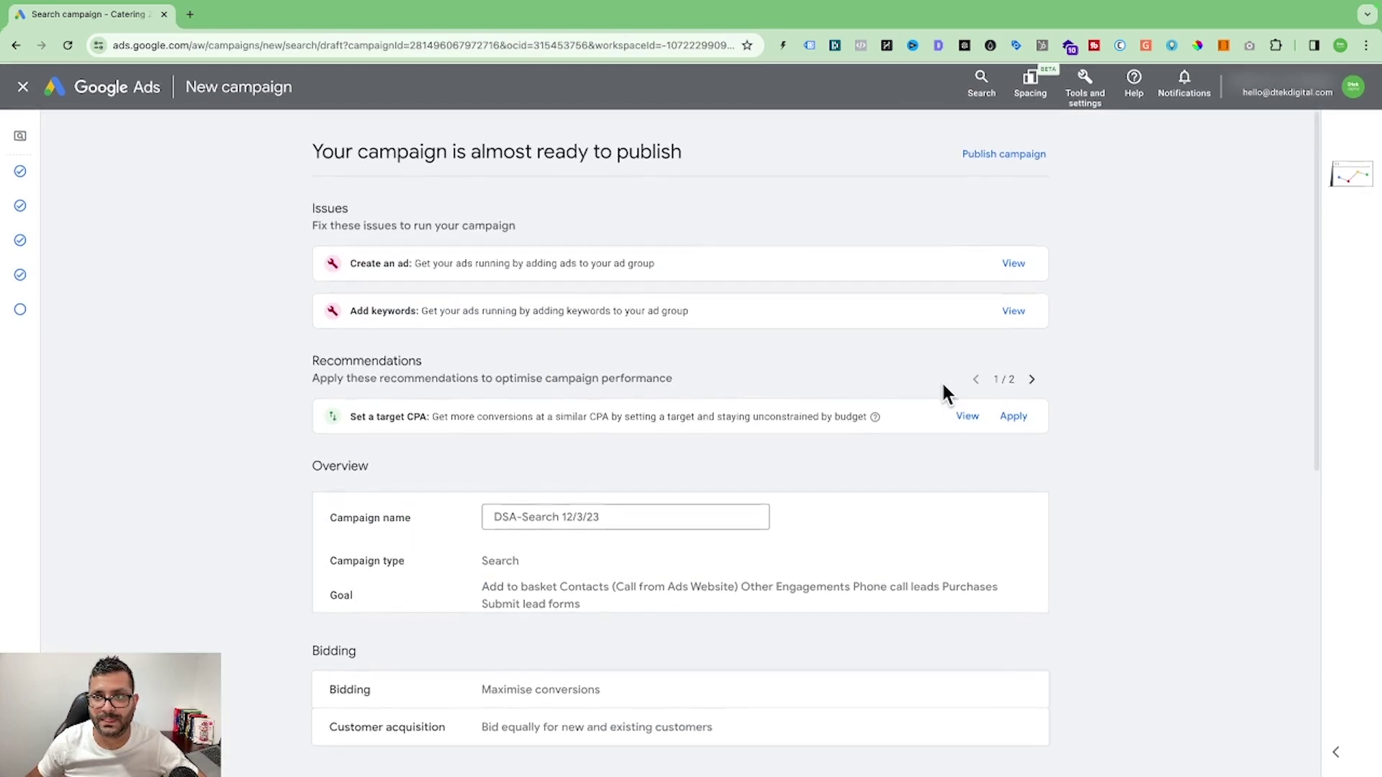
click(993, 156)
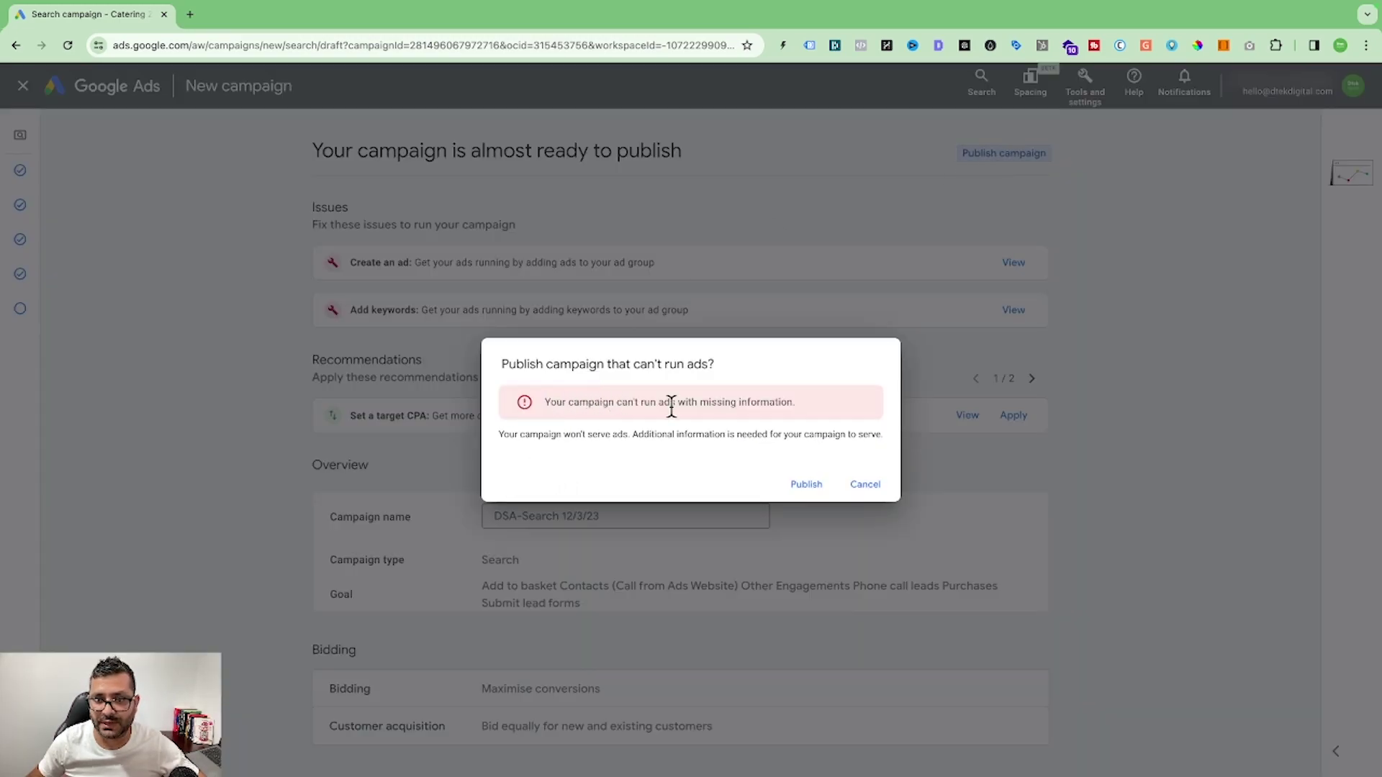
click(818, 487)
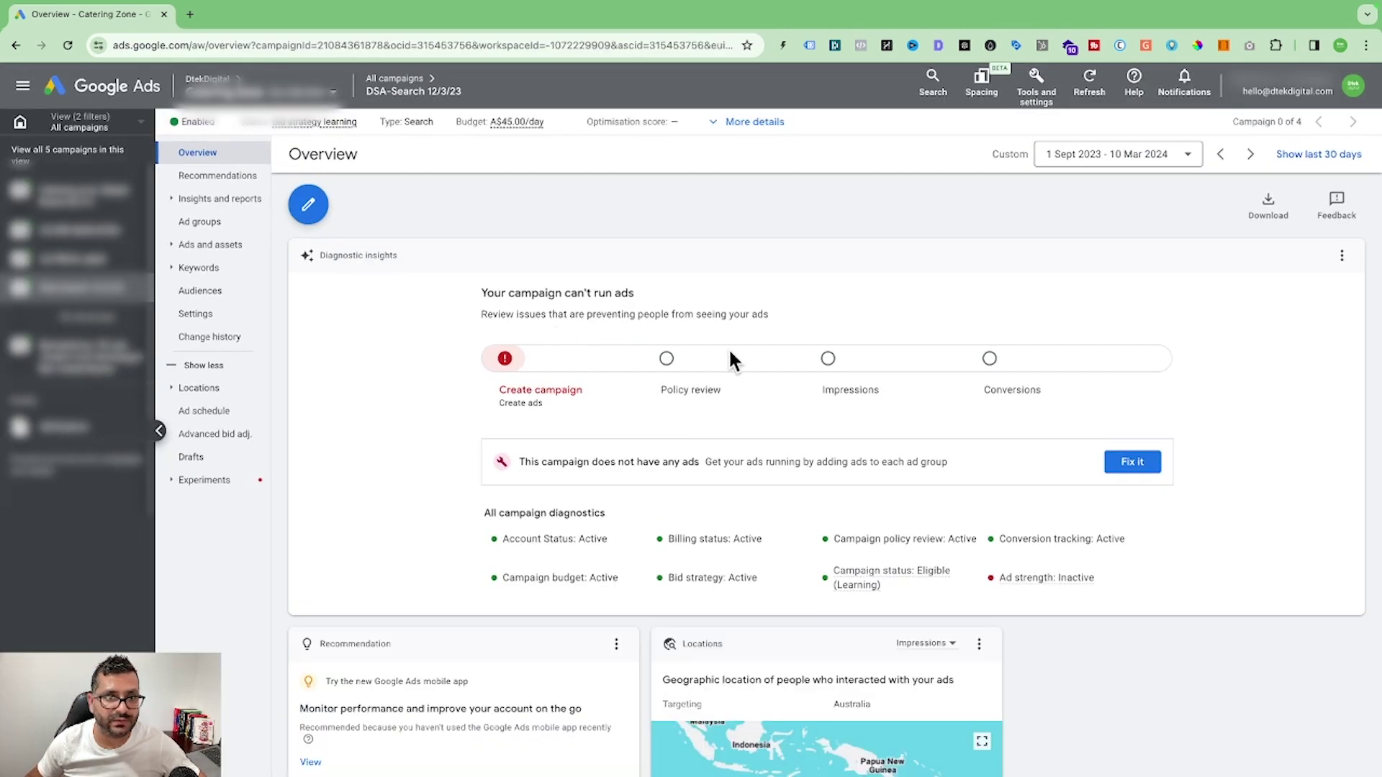
- Change the DSA-Search 12/3/23 status from Enabled to Paused and view its ad groups
click(226, 134)
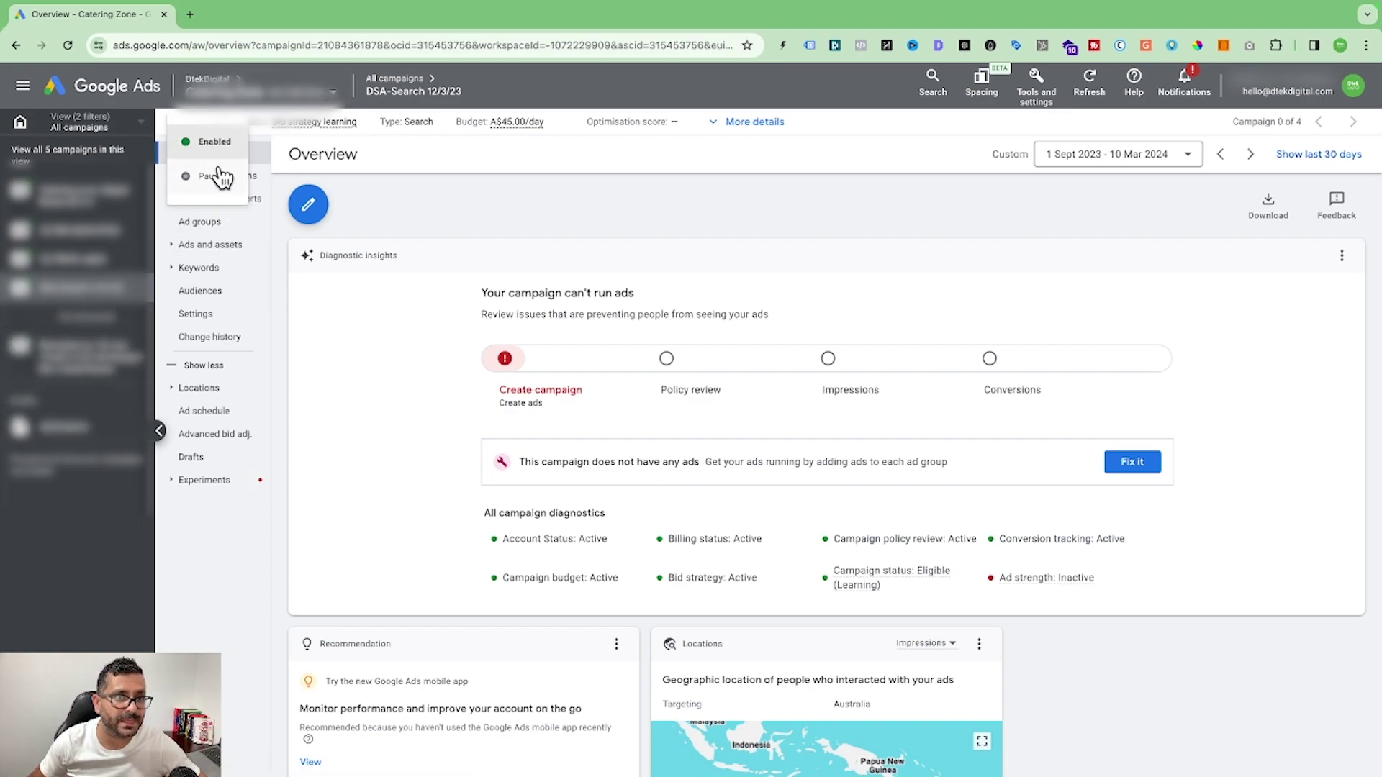
click(215, 174)
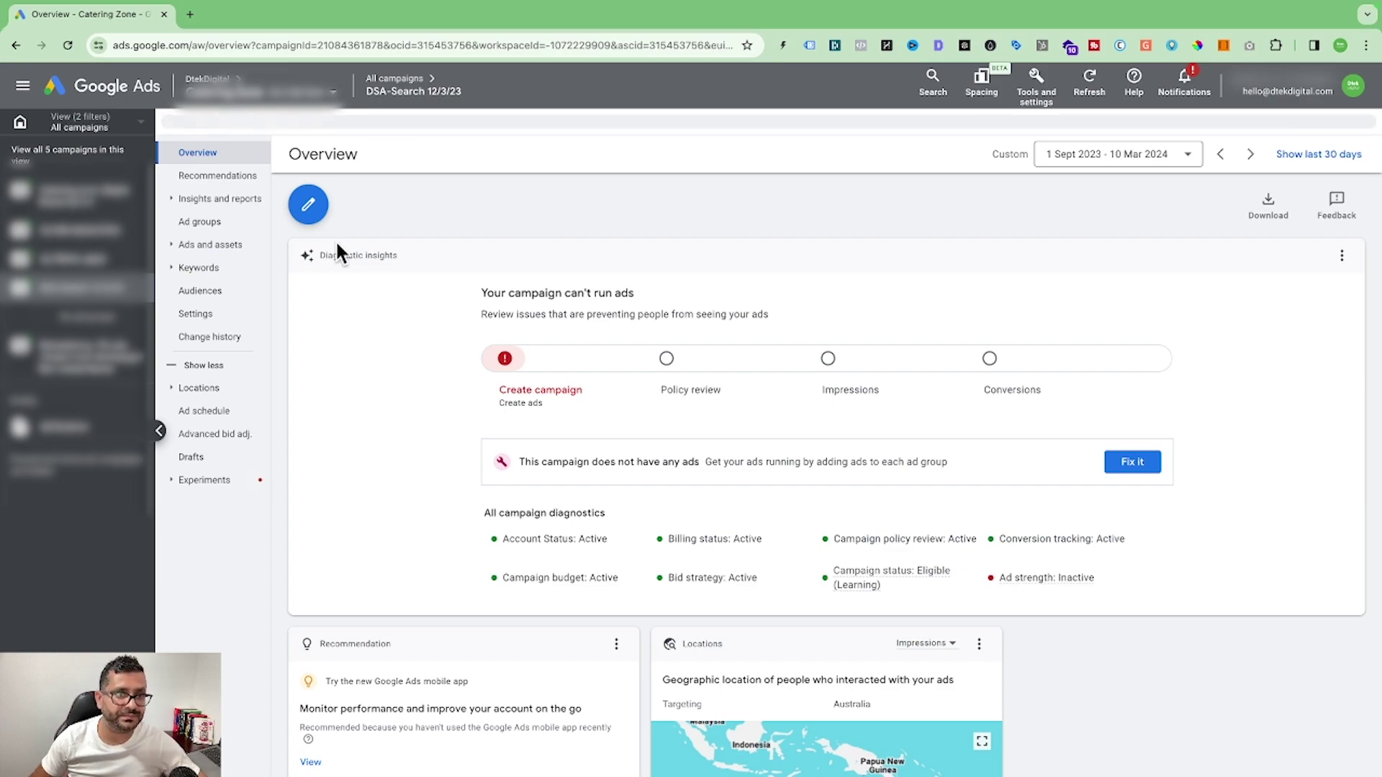
click(216, 228)
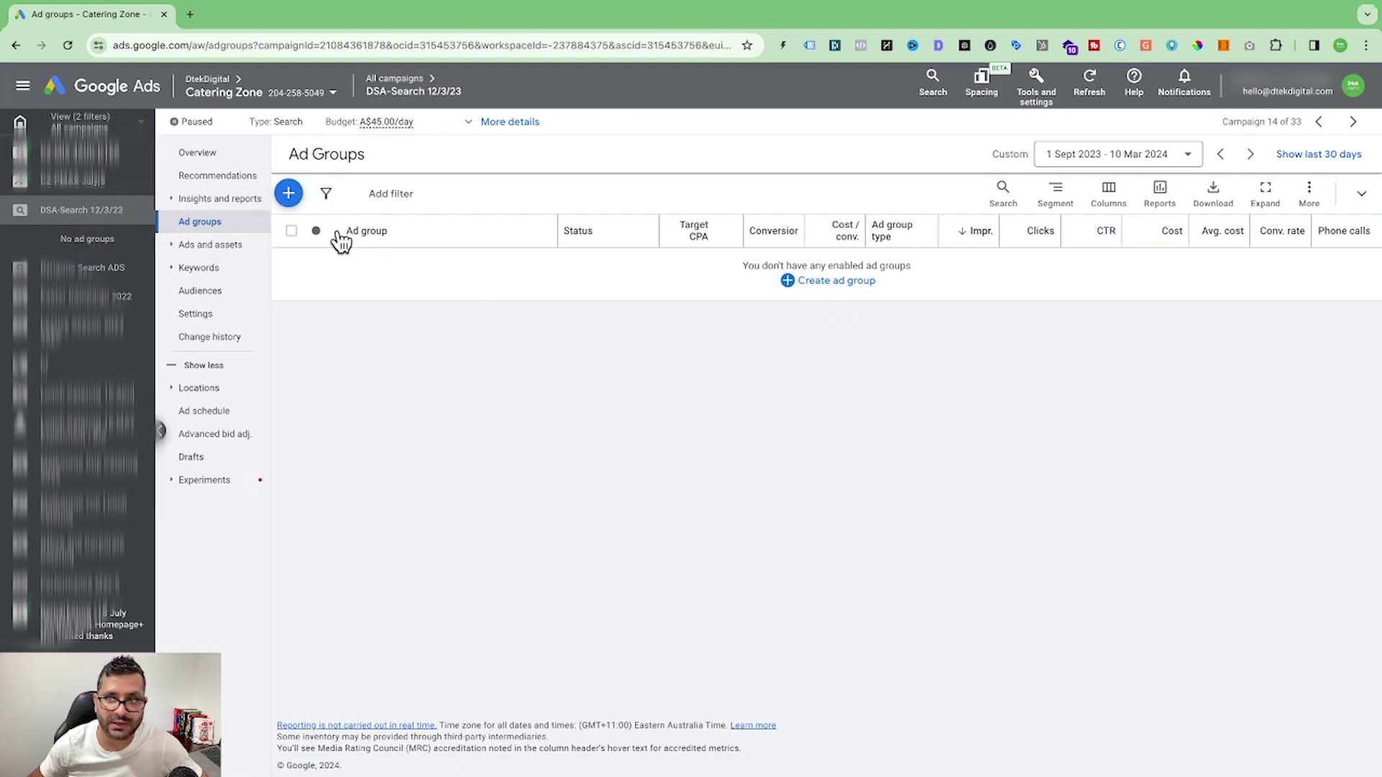
- Create a new ad group set to the Dynamic type, select its Website field, and open a new browser tab
click(288, 193)
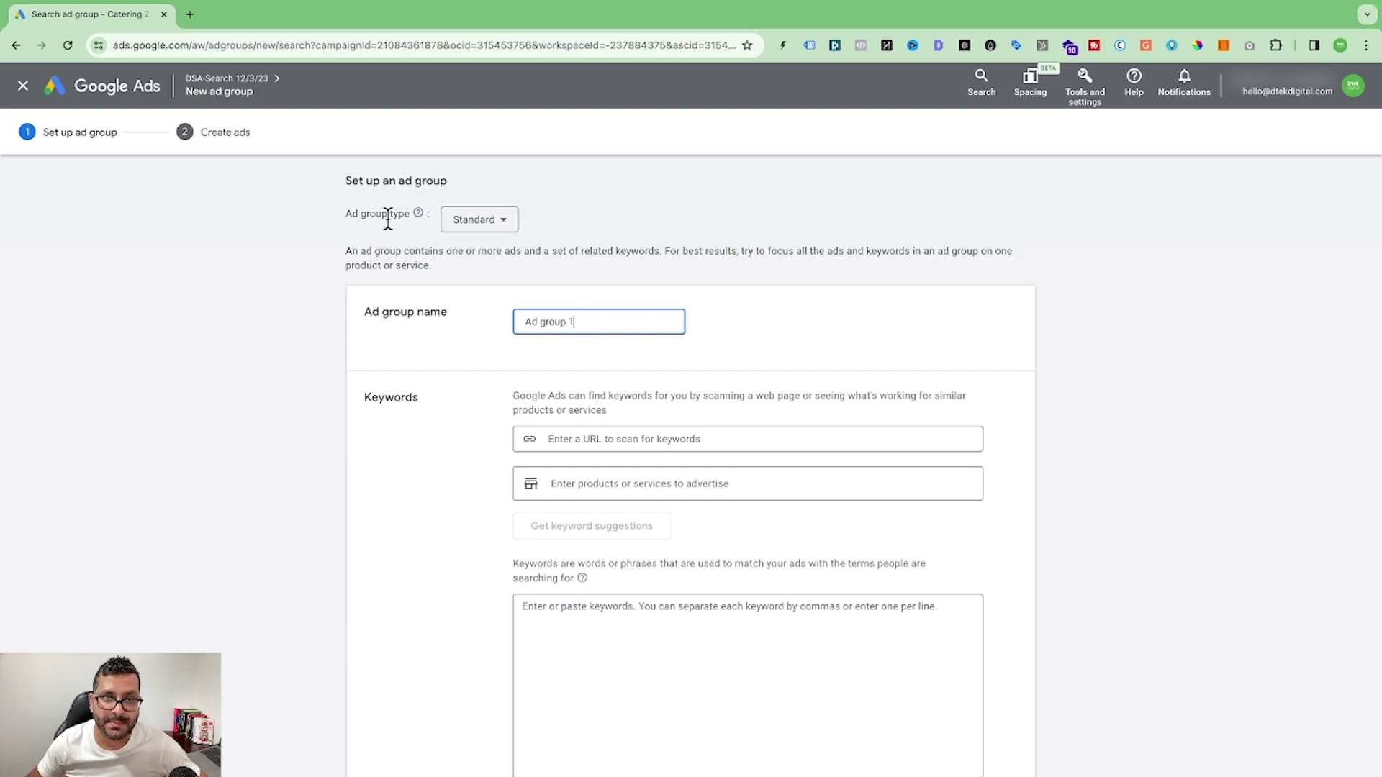
click(501, 227)
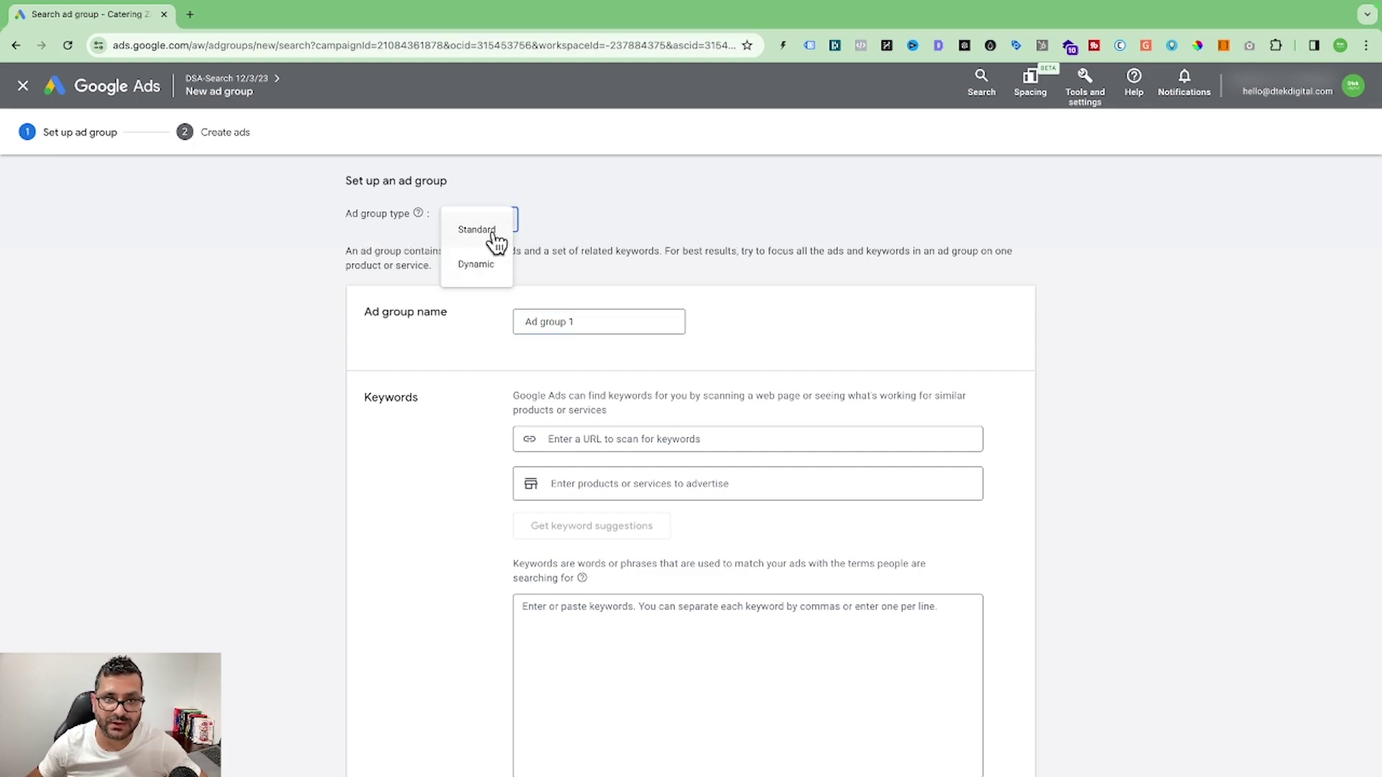
click(477, 267)
click(850, 452)
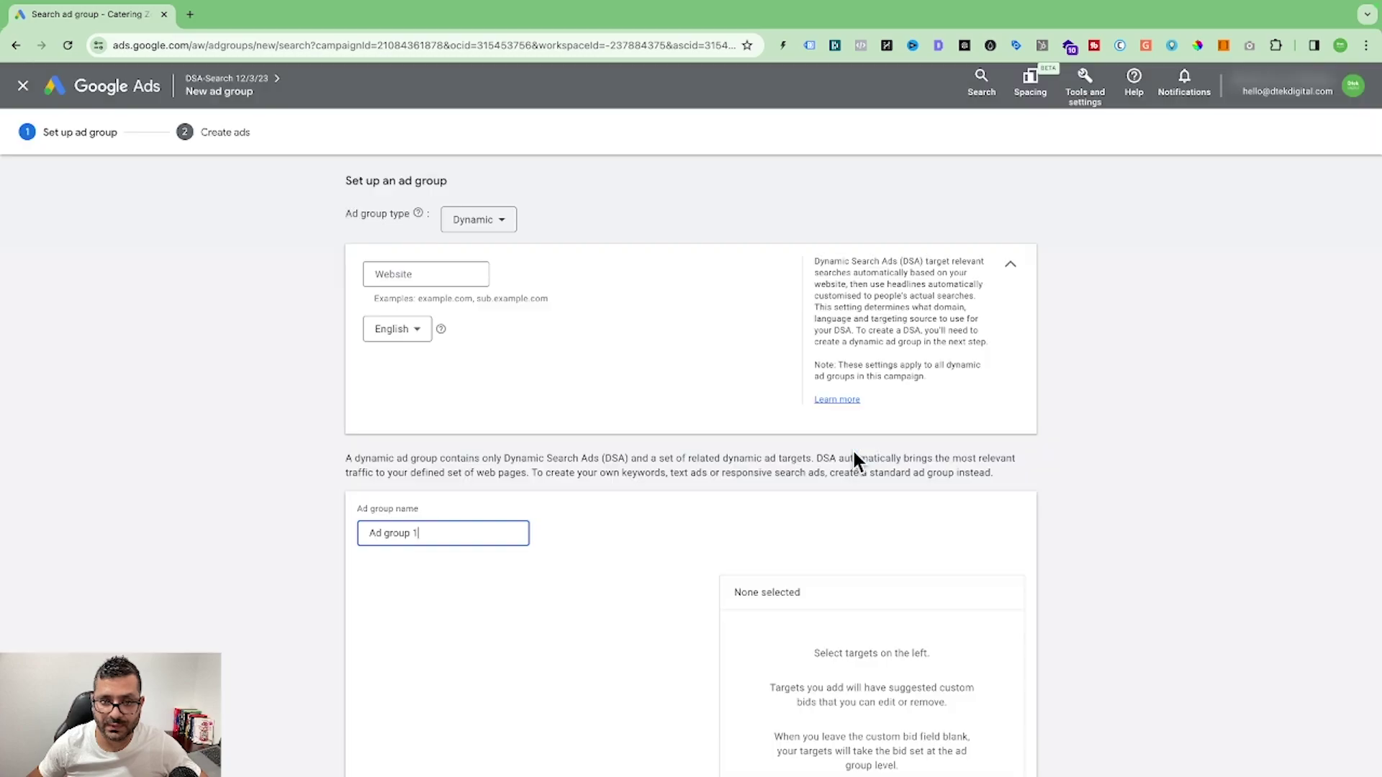
click(450, 274)
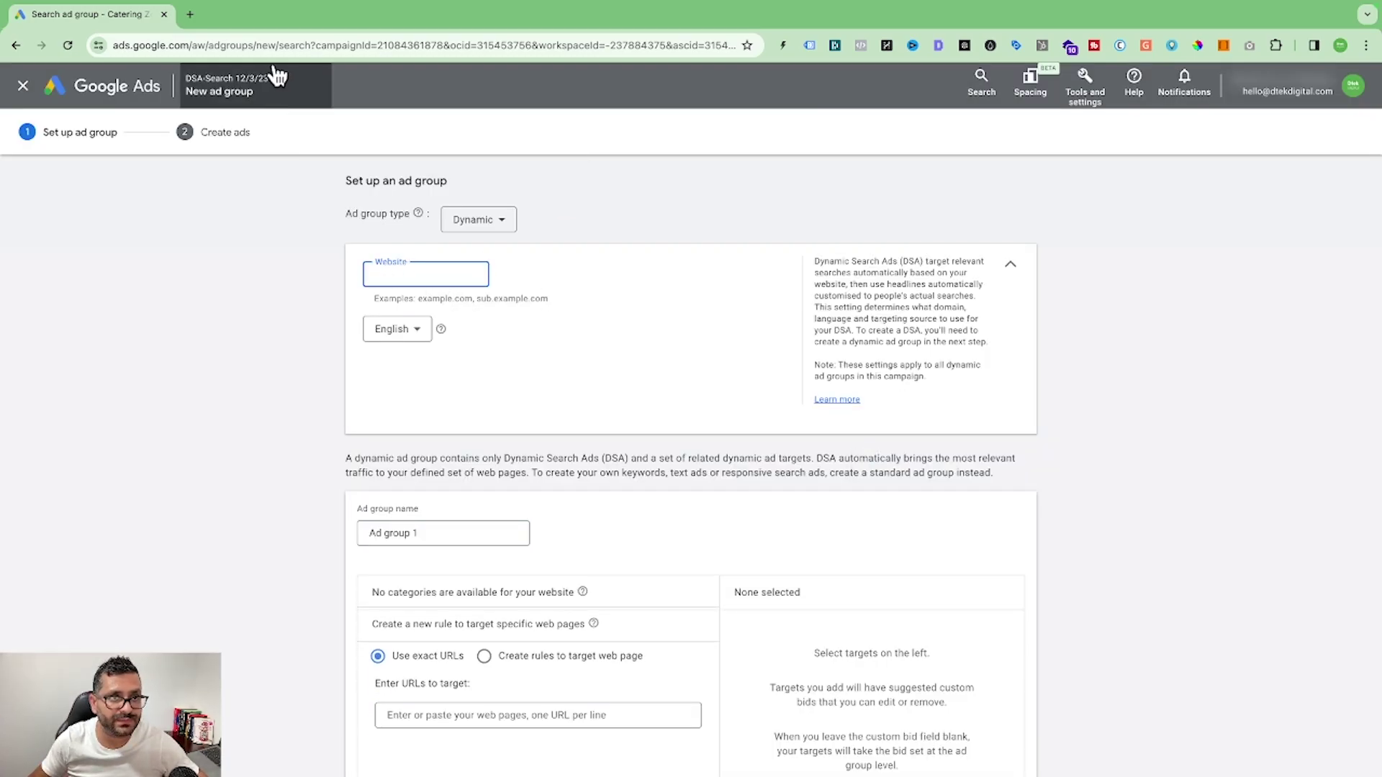
click(192, 14)
- Look up the site address in a new Chrome tab, then close it and return to the ad group form
click(279, 45)
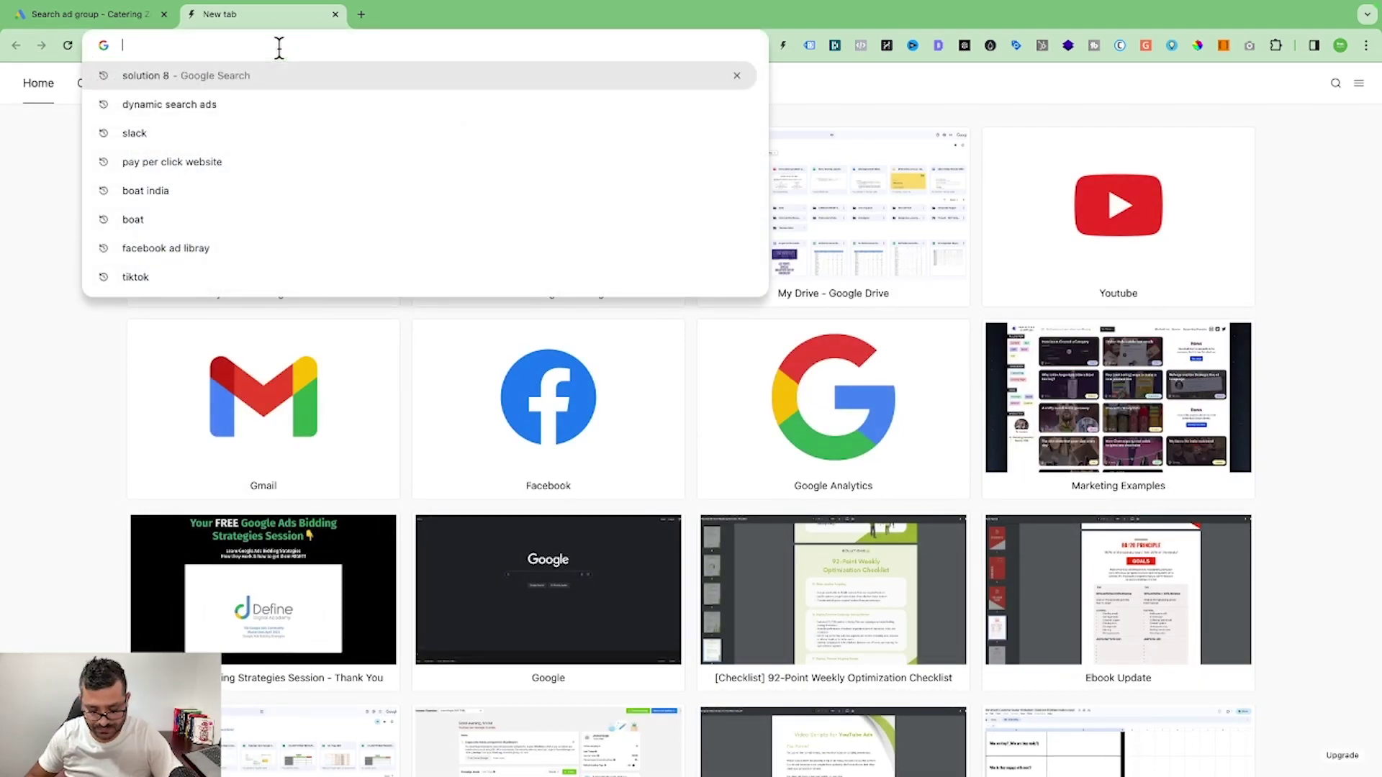
key(ctrl+w)
click(474, 368)
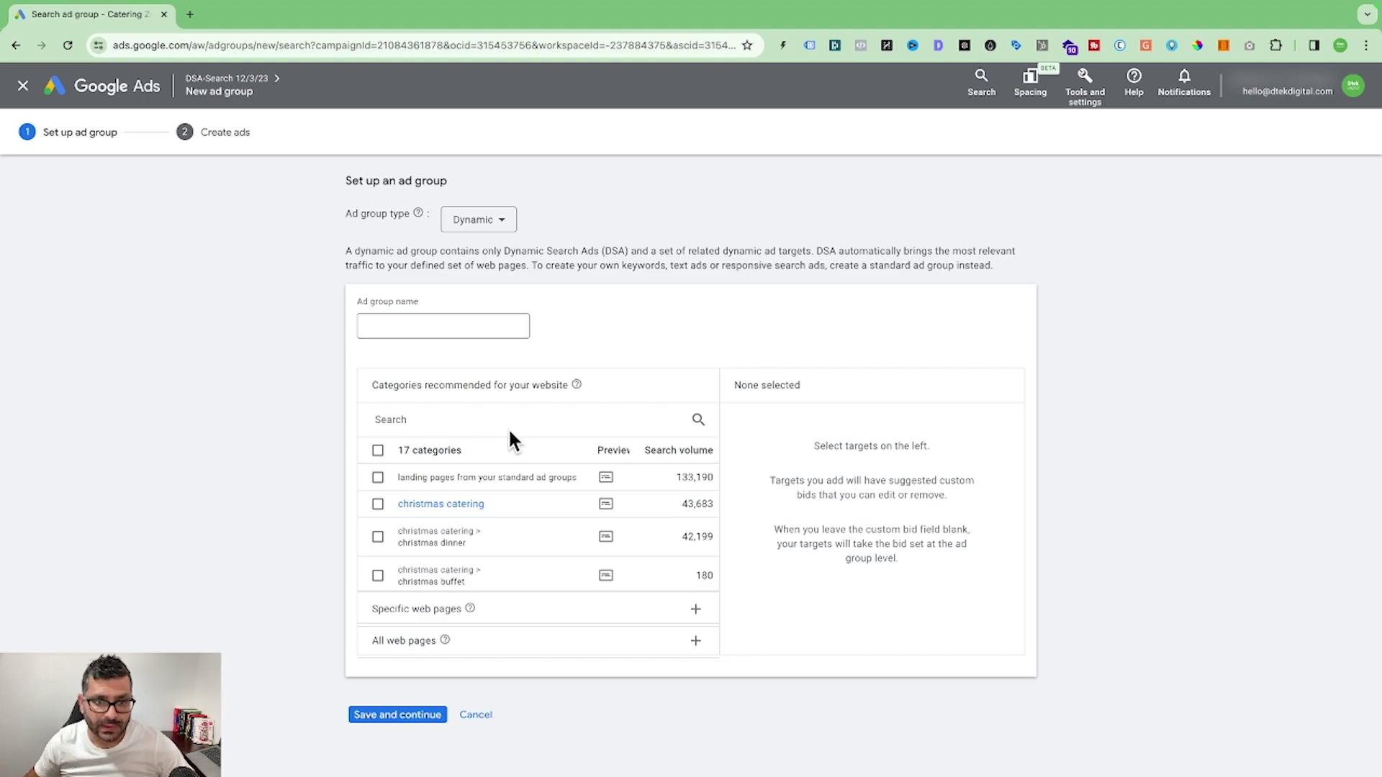
- Preview the 17 recommended categories, then expand Specific web pages to target by exact URL
mouse_move(607, 482)
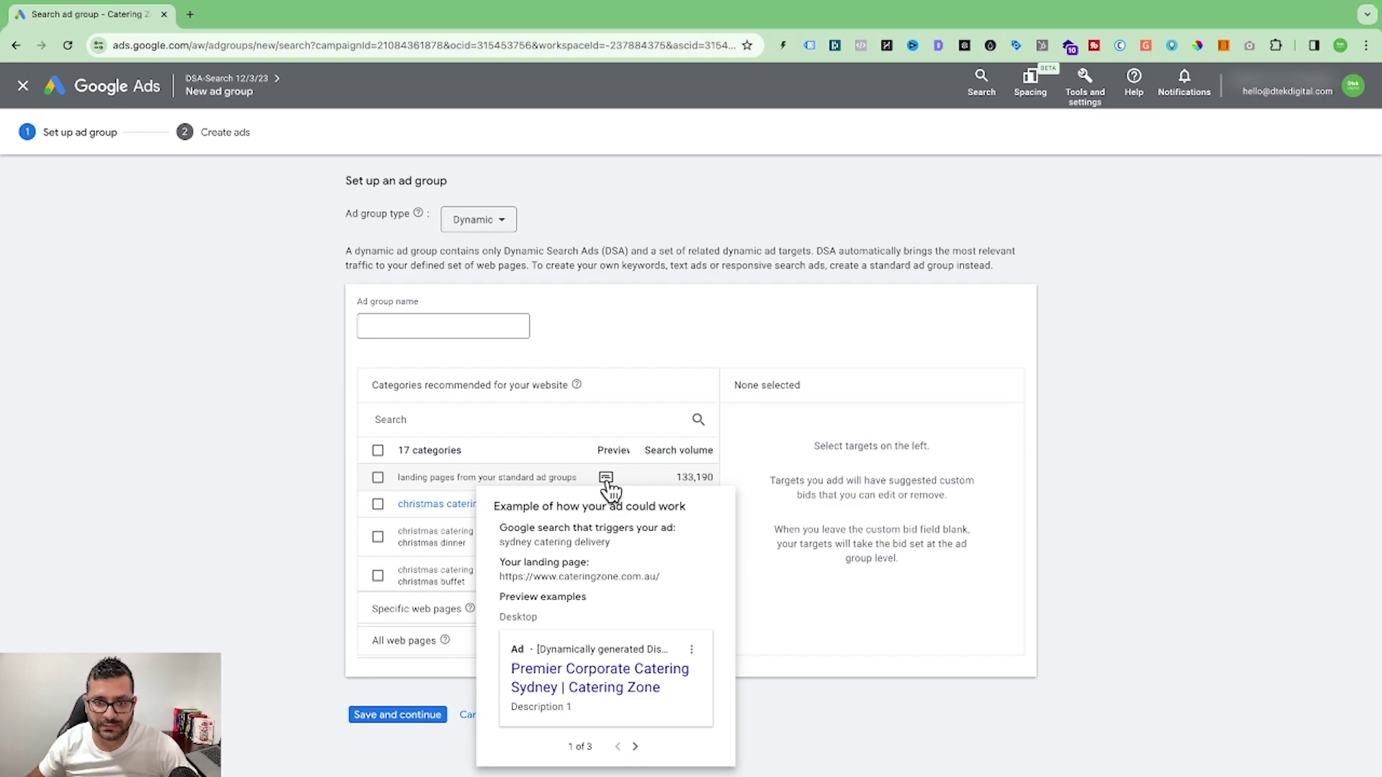
scroll(619, 504, down, 5)
mouse_move(605, 513)
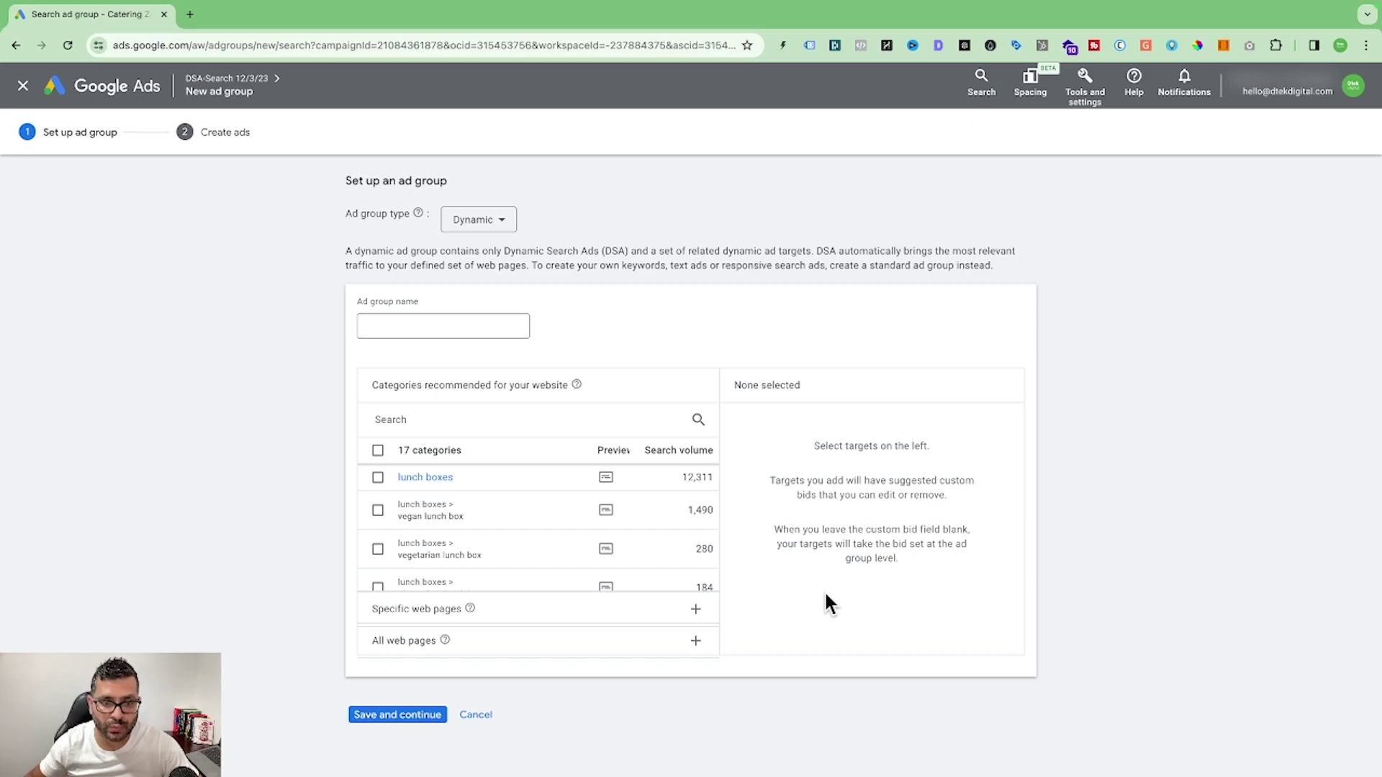
click(514, 620)
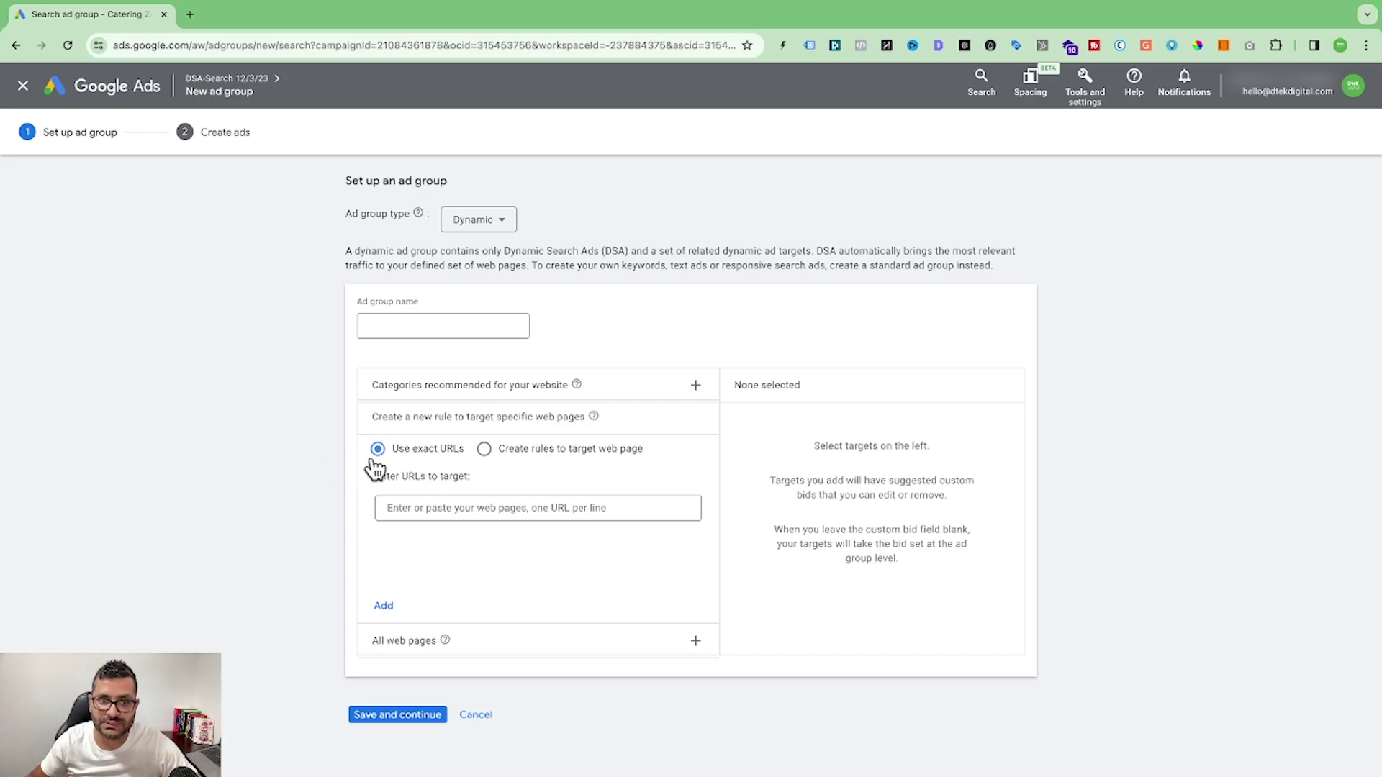
- Switch dynamic targeting from all web pages to one specific landing-page URL and add it
click(451, 640)
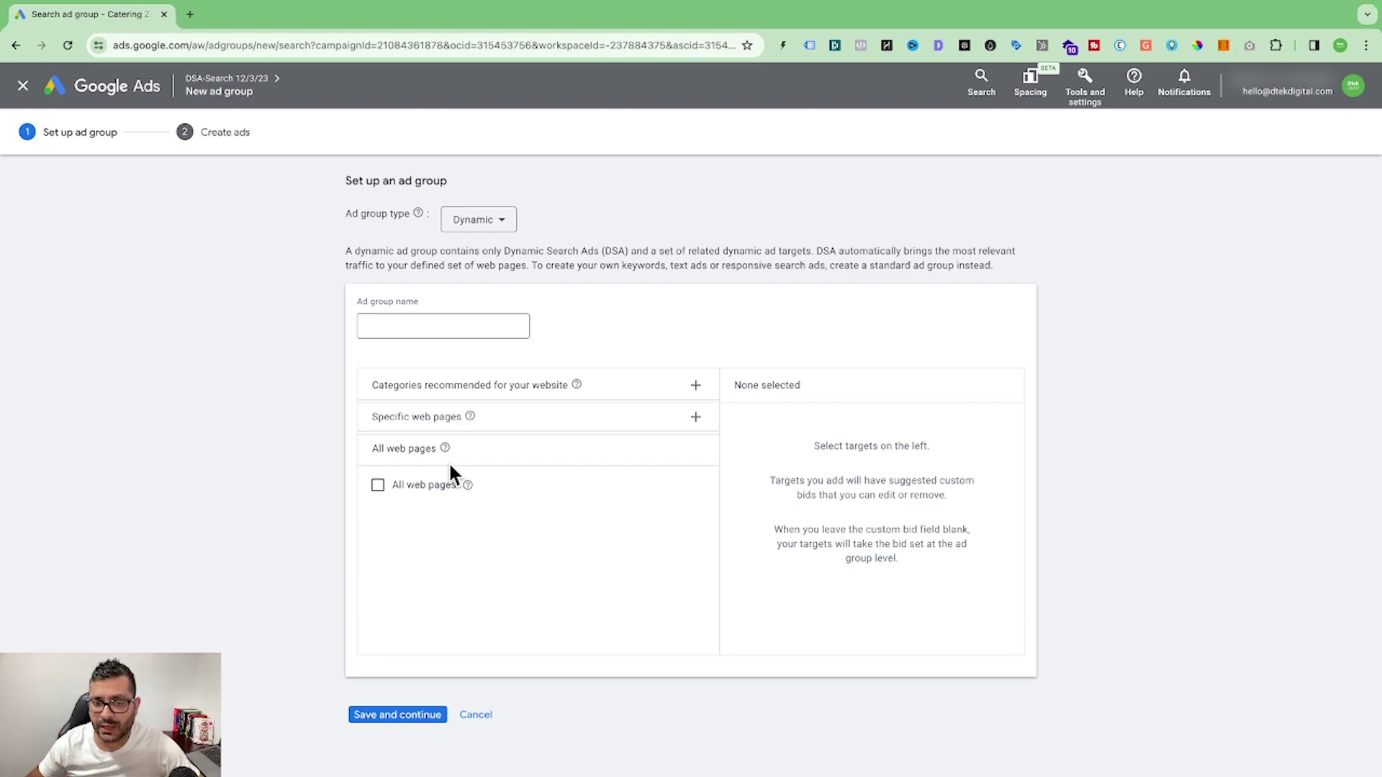
click(447, 424)
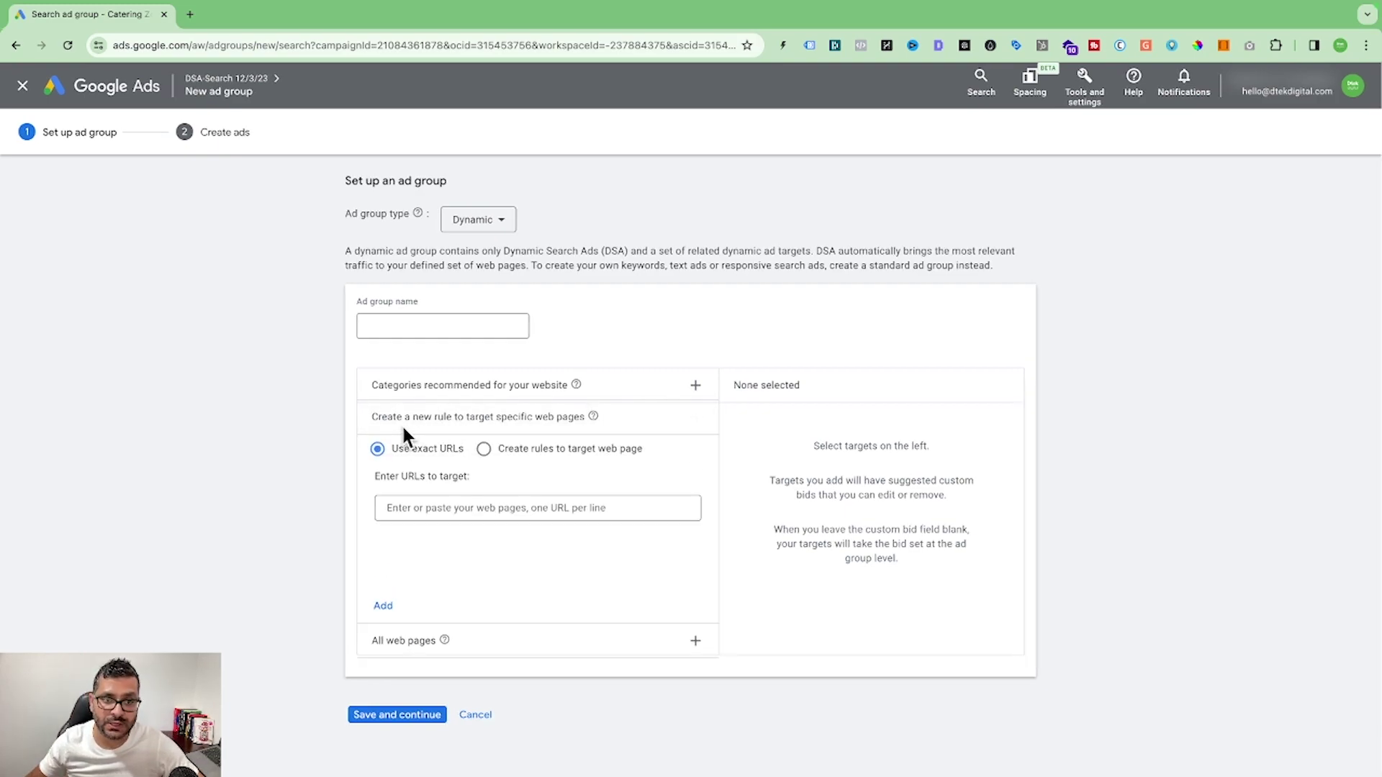
click(429, 509)
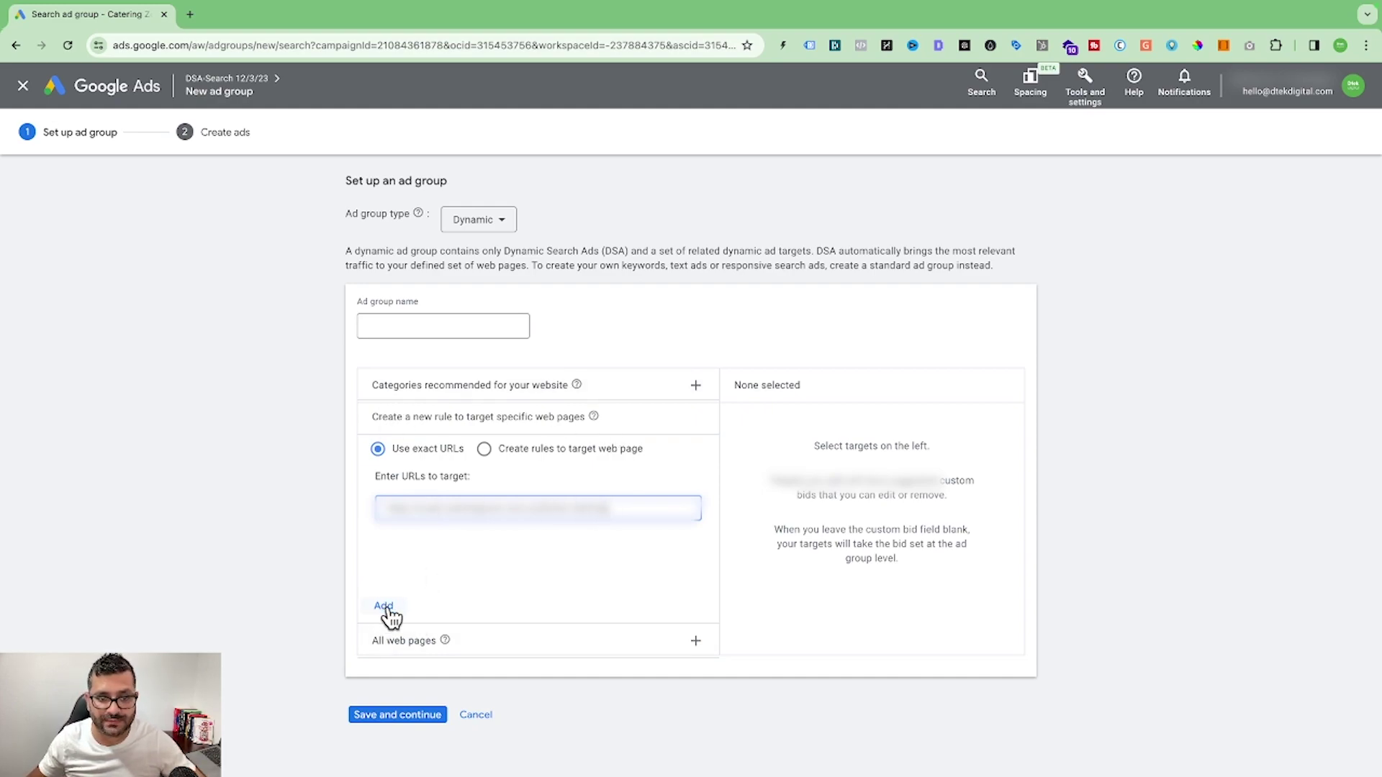
click(384, 607)
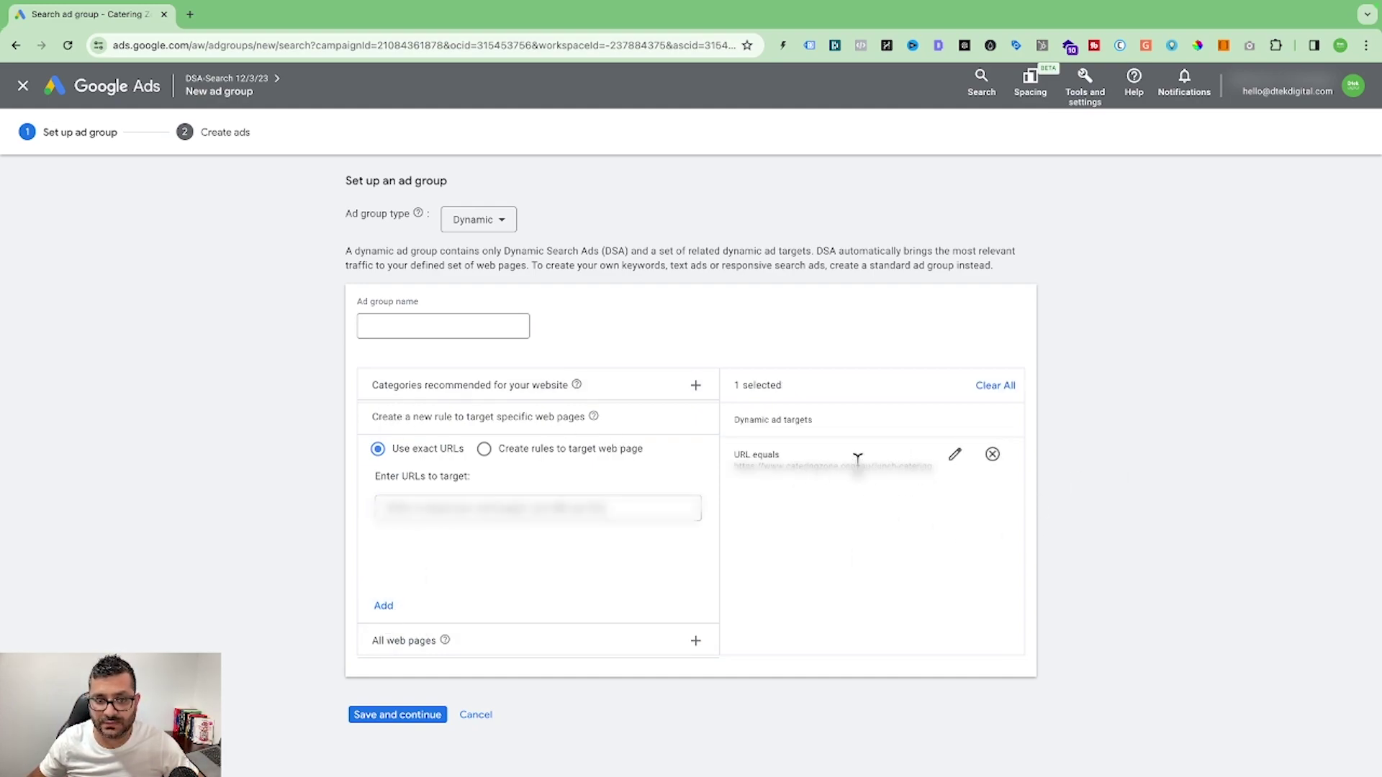
- Name the ad group 'Lunch Catering' and save it to reach ad creation
click(427, 327)
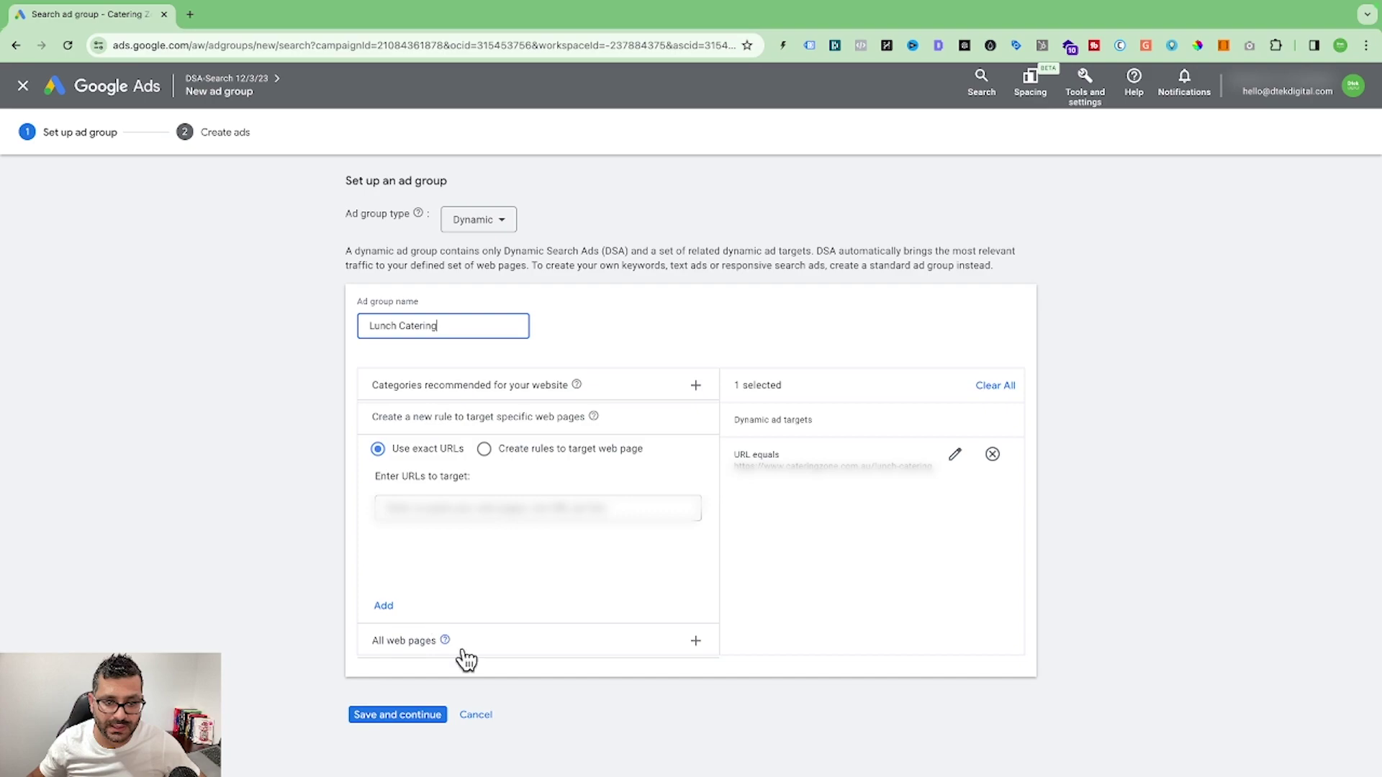
click(397, 715)
drag(406, 341, 376, 329)
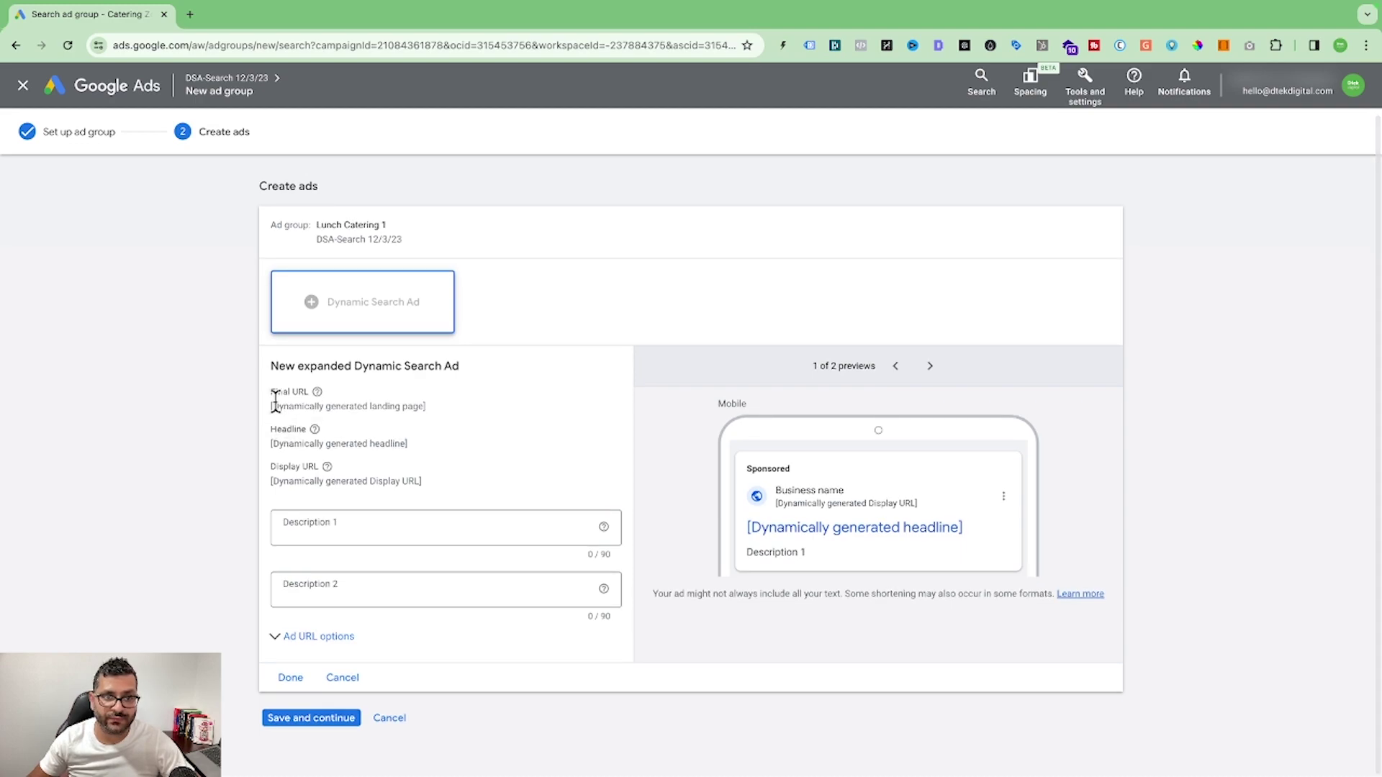
- Paste the Sydney lunch catering copy into Description 1 and Description 2, then save the ad
mouse_move(316, 393)
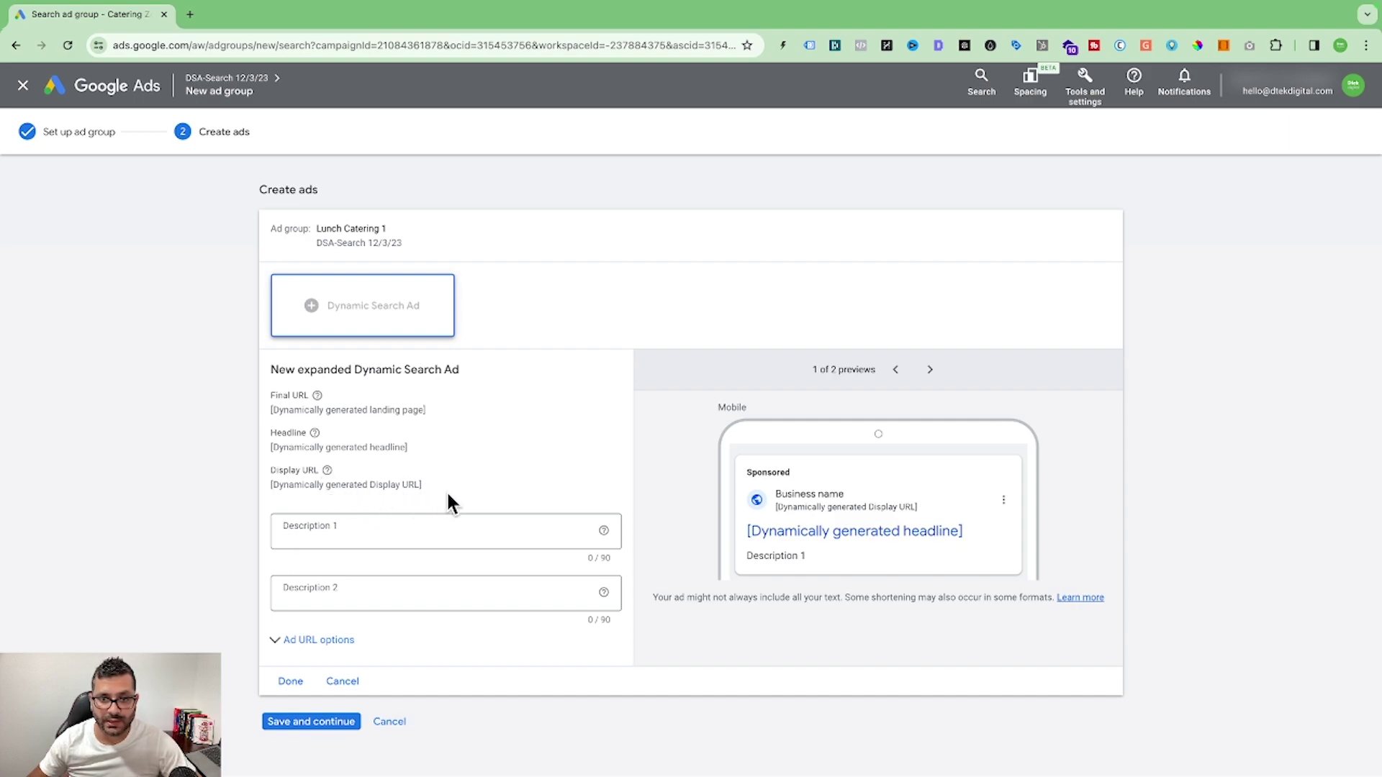
click(301, 530)
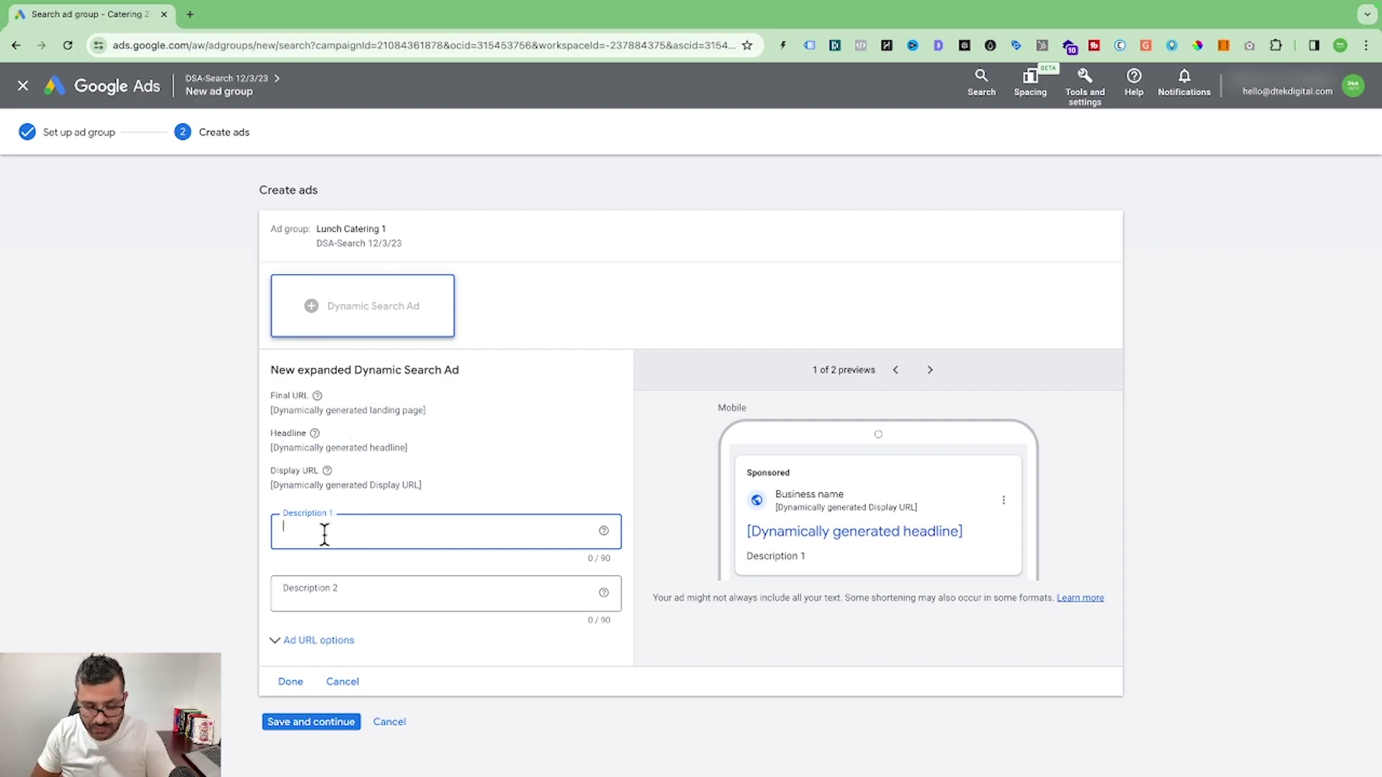
text(Best Lunch Catering in Sydney, Freshly Made Gourmet Sandwiches, Salad & Fruit Platter.	Order Online Now For Next Day Delivery. Lunch Catering Sydney. Order Now)
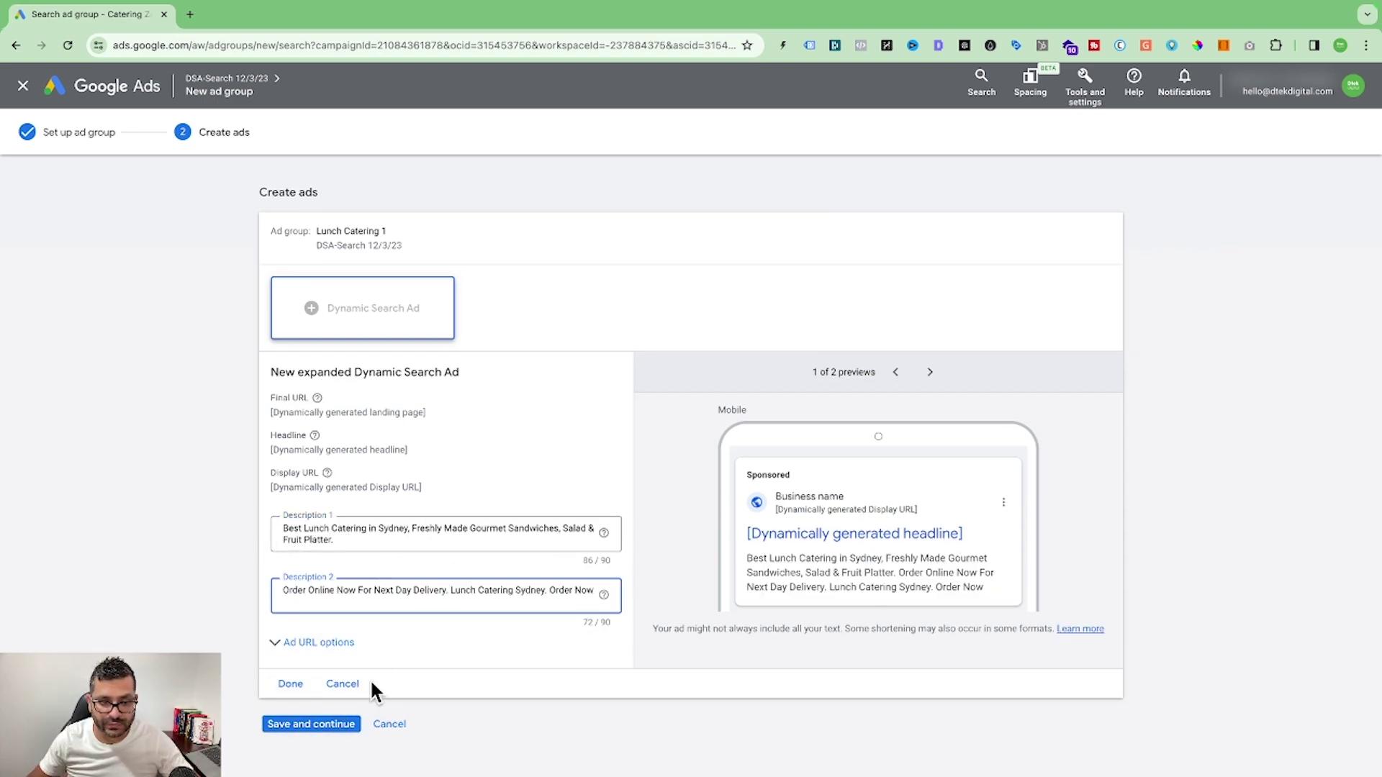
click(349, 726)
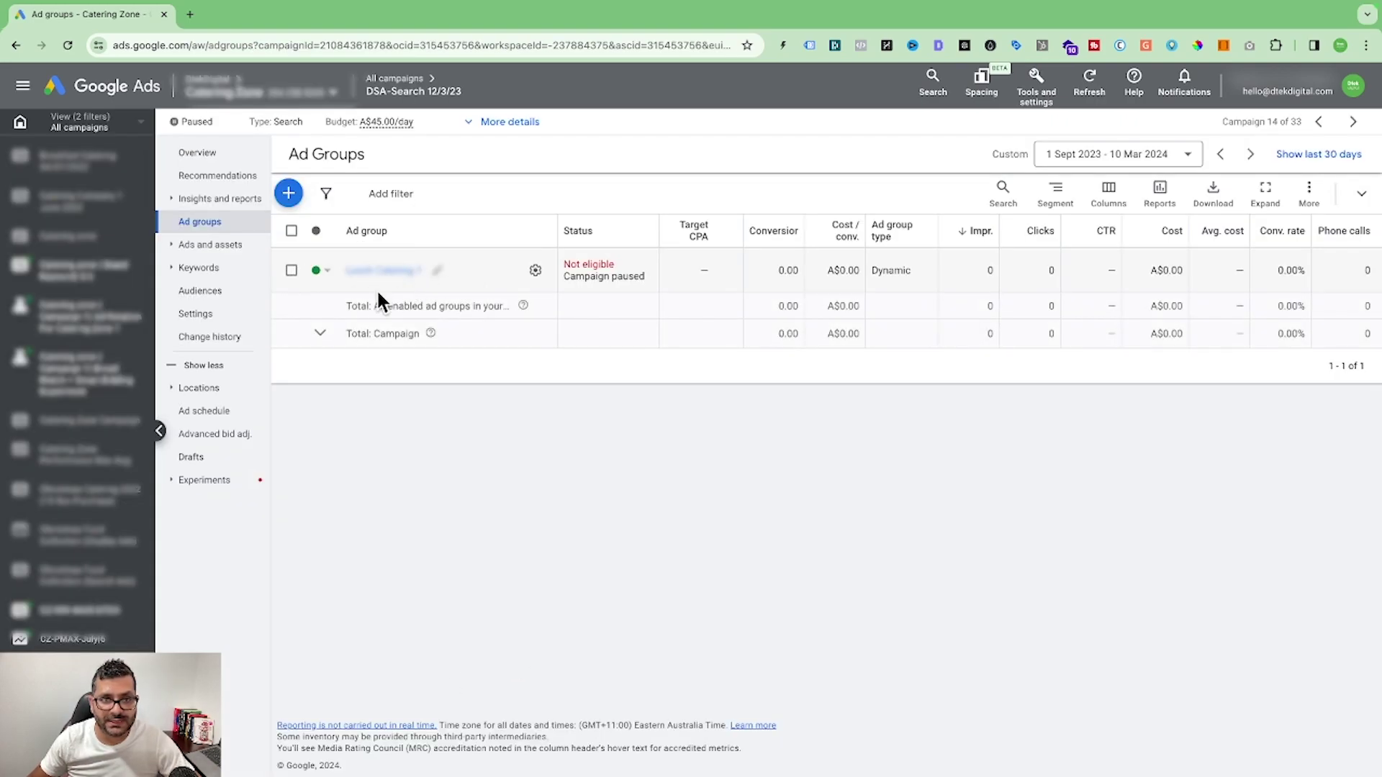
- Go into the Lunch Catering 1 ad group and view its negative dynamic ad targets
click(401, 277)
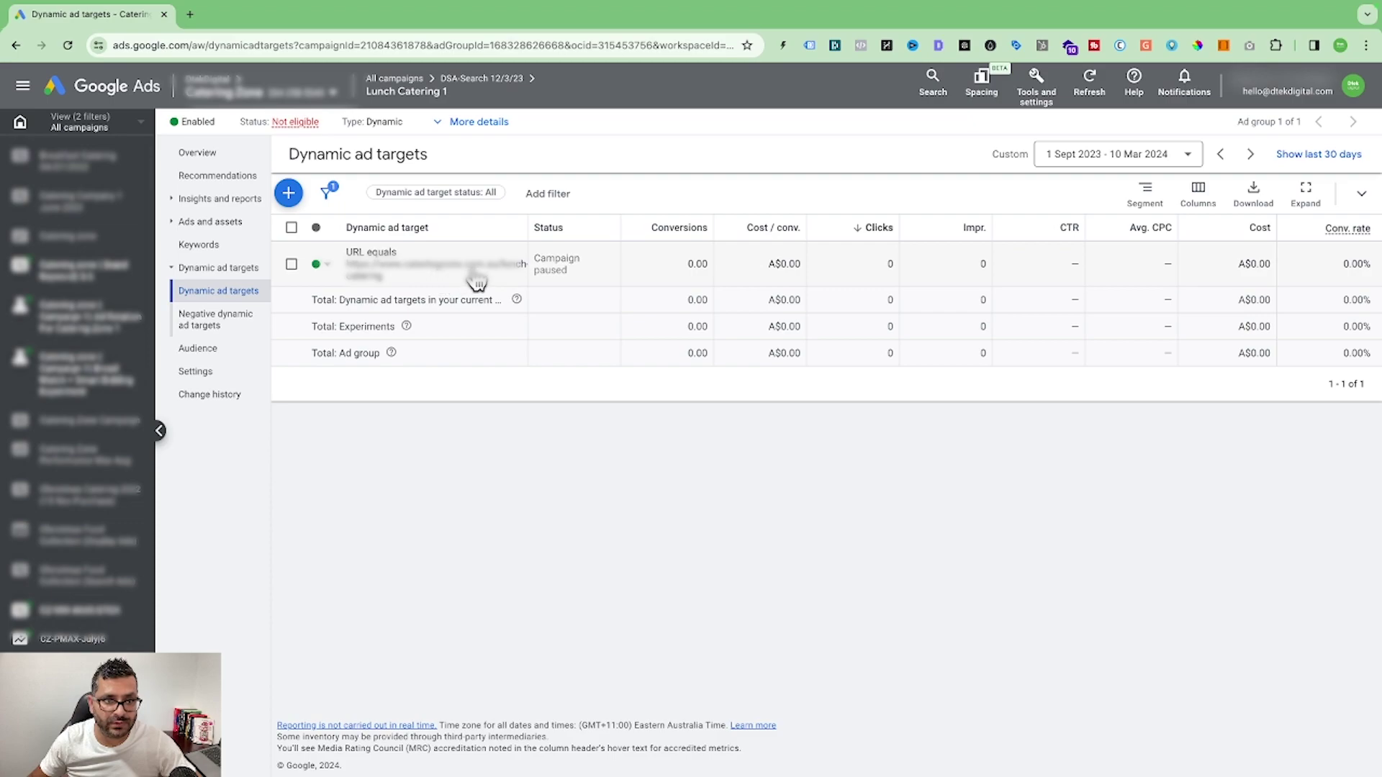
click(226, 321)
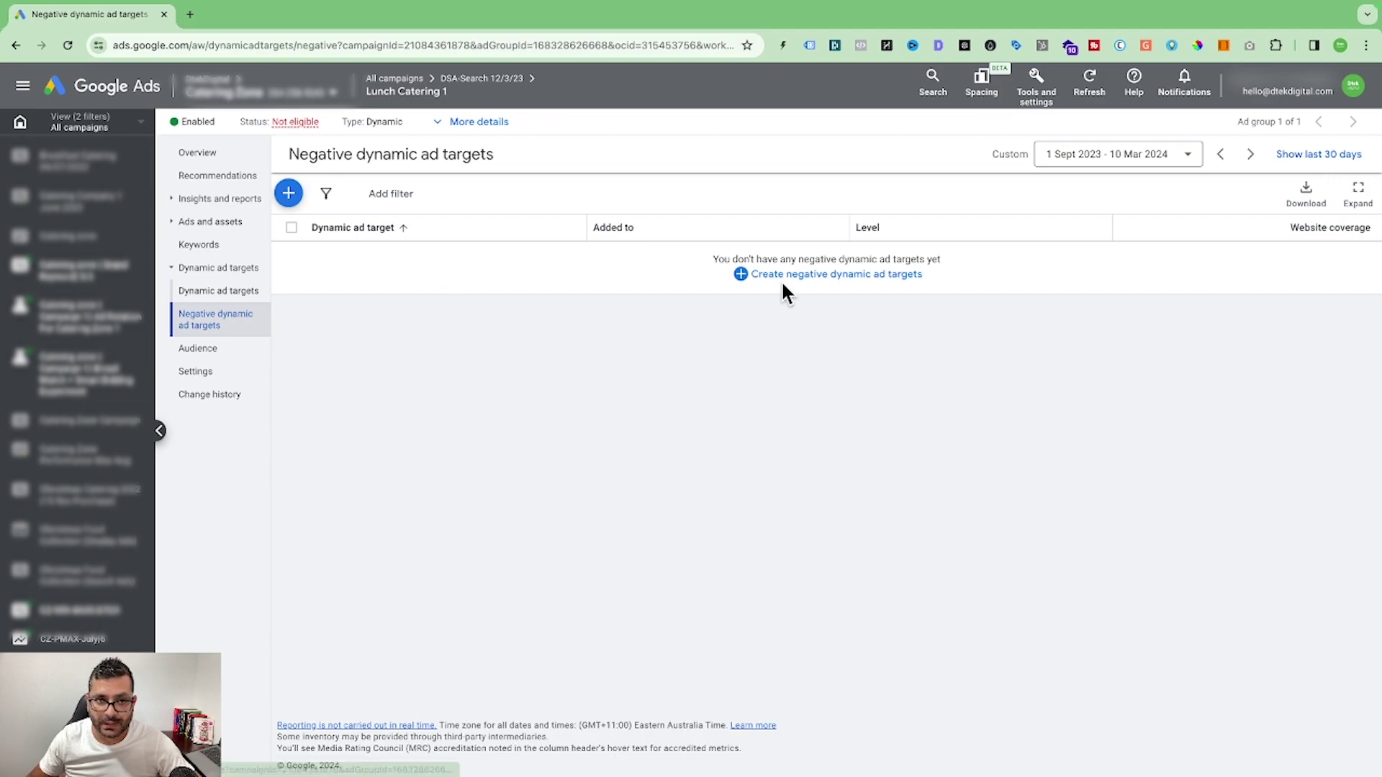
click(289, 193)
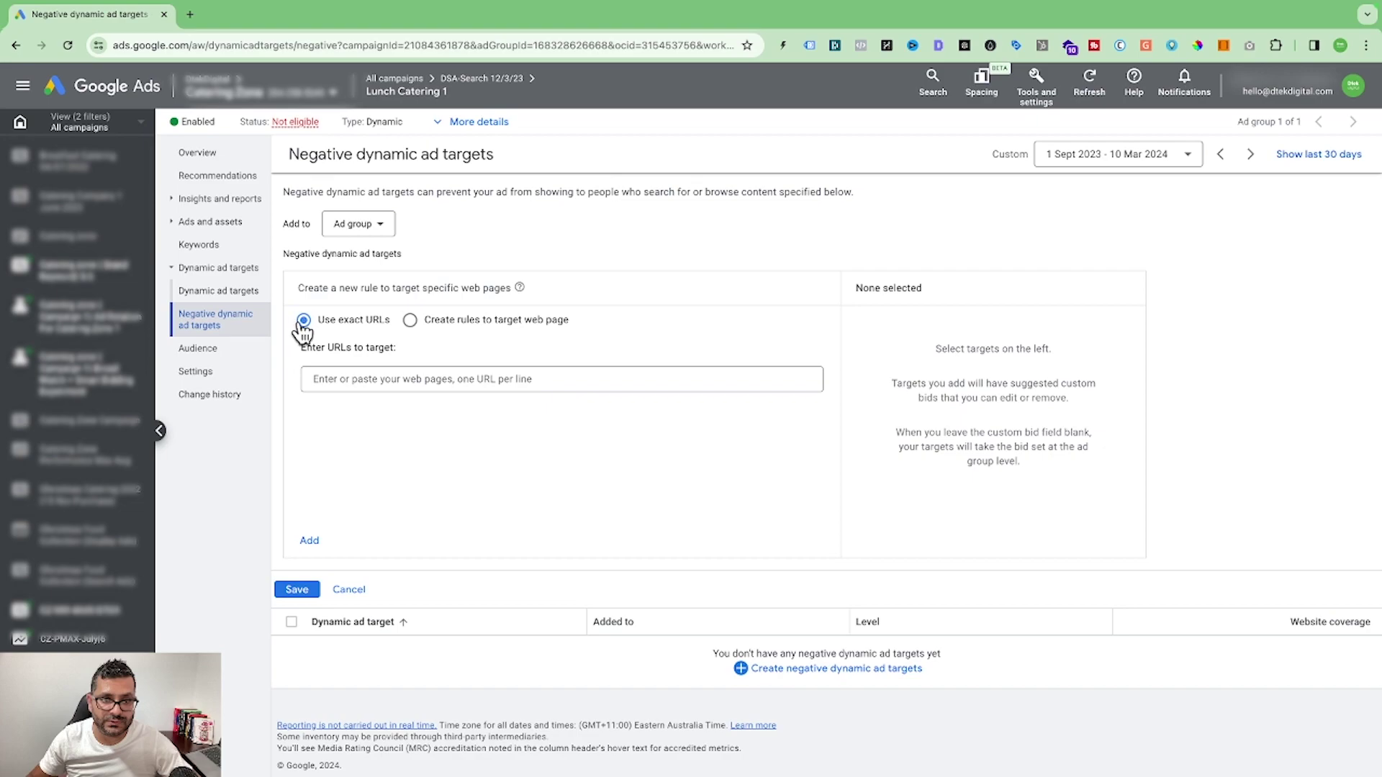
click(368, 379)
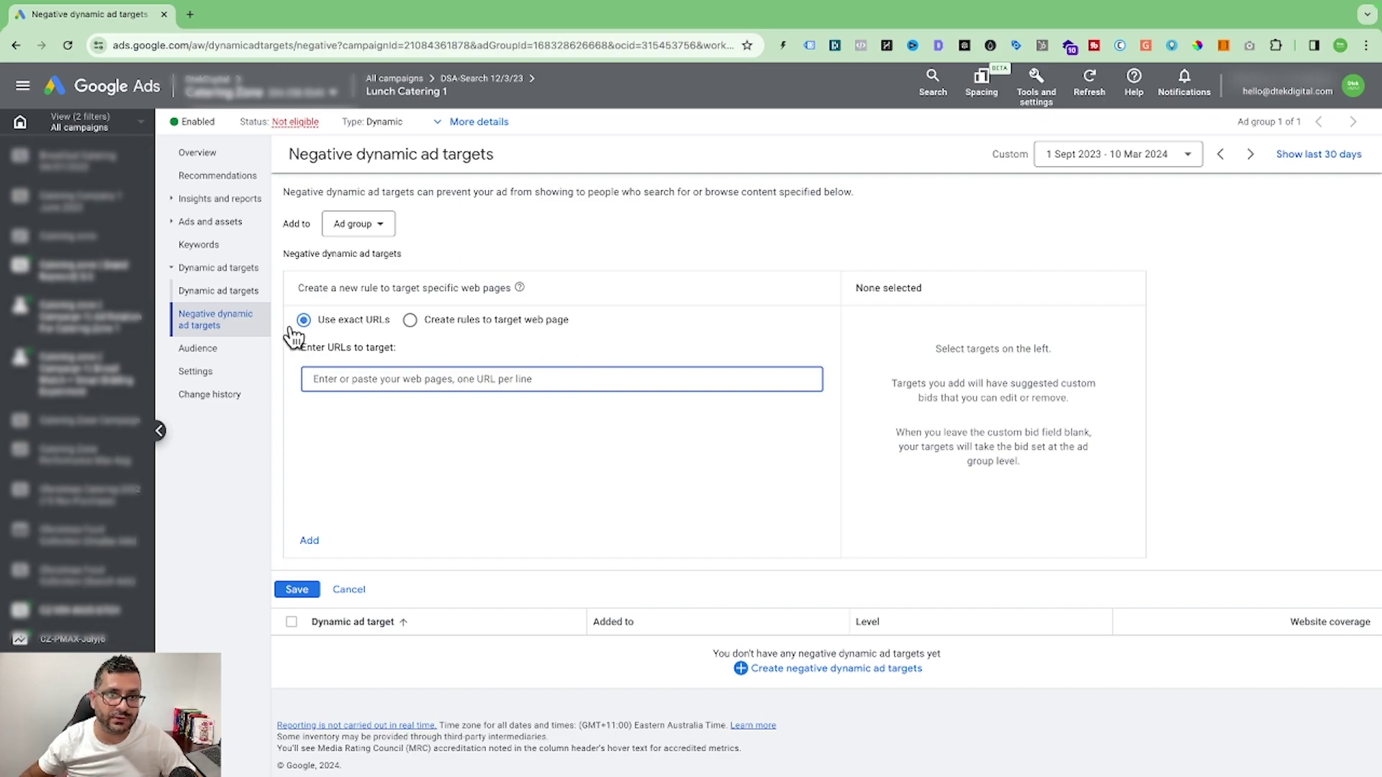
click(363, 228)
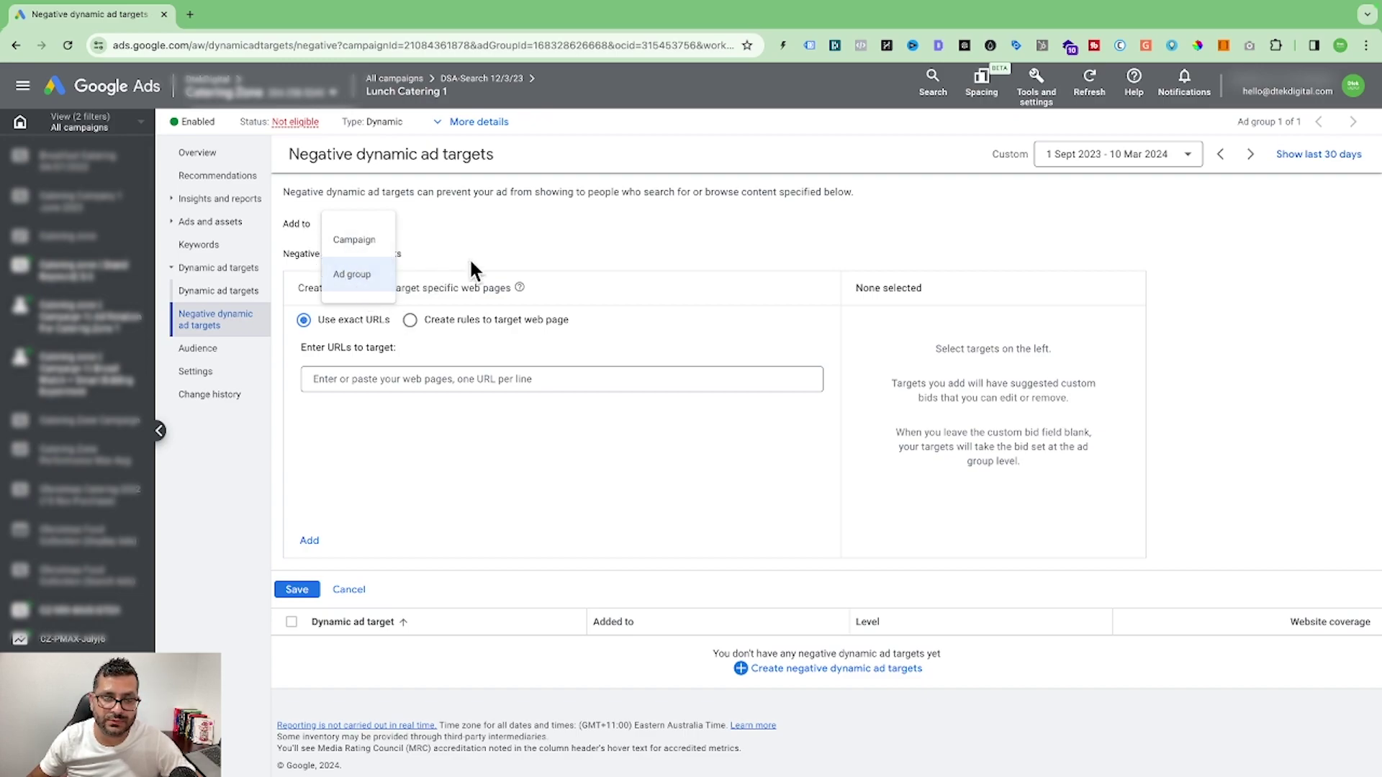
click(624, 246)
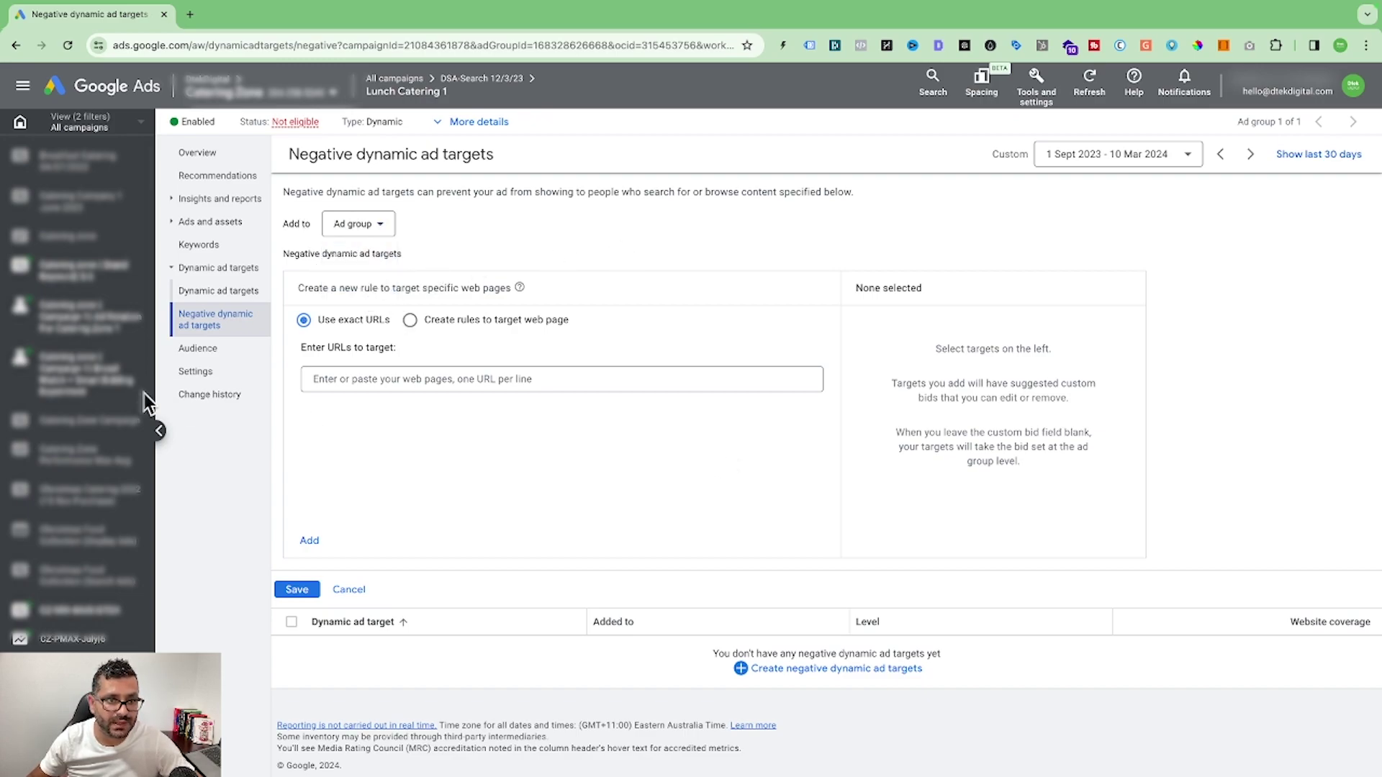
click(351, 589)
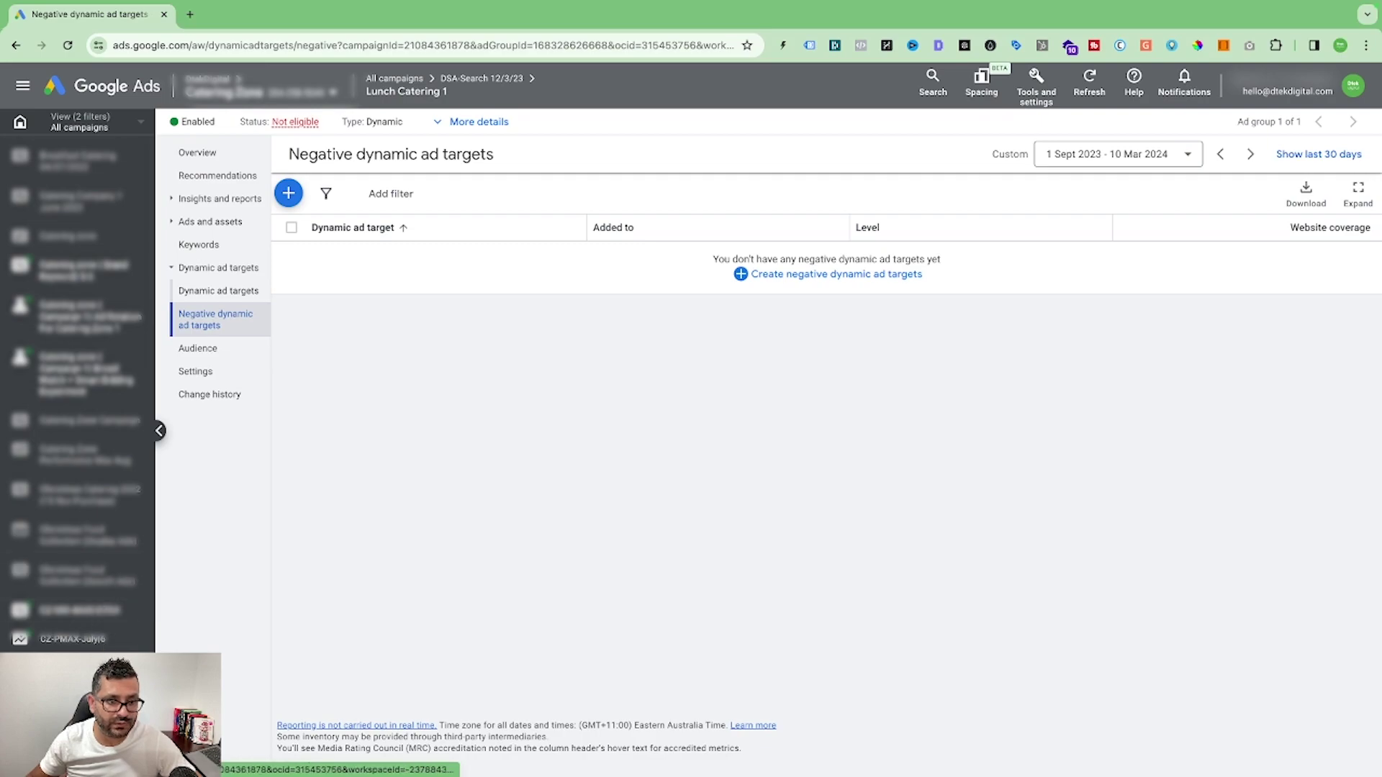
- Return to the campaign's ad groups list through the breadcrumb
click(108, 669)
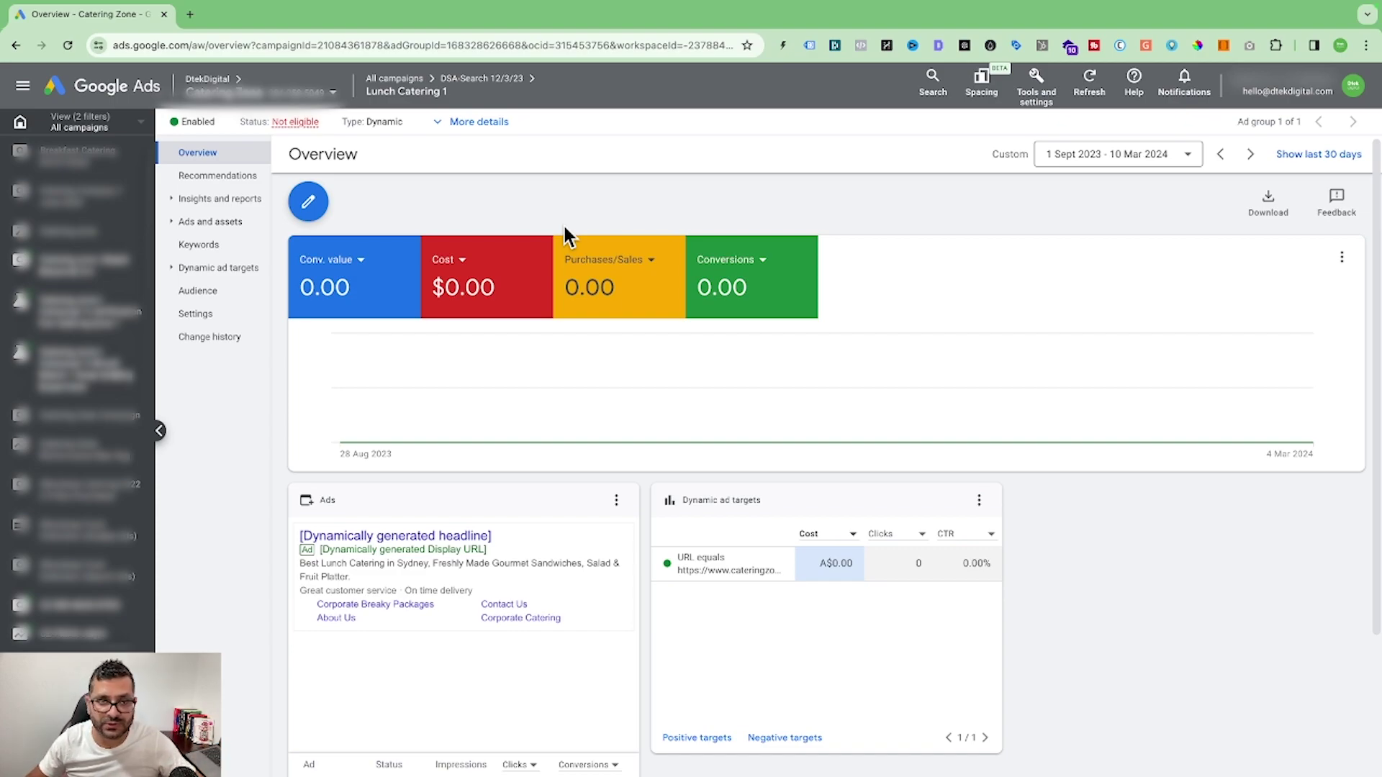
- Open the Search terms report under Insights and reports for Lunch Catering 1
click(173, 204)
click(201, 246)
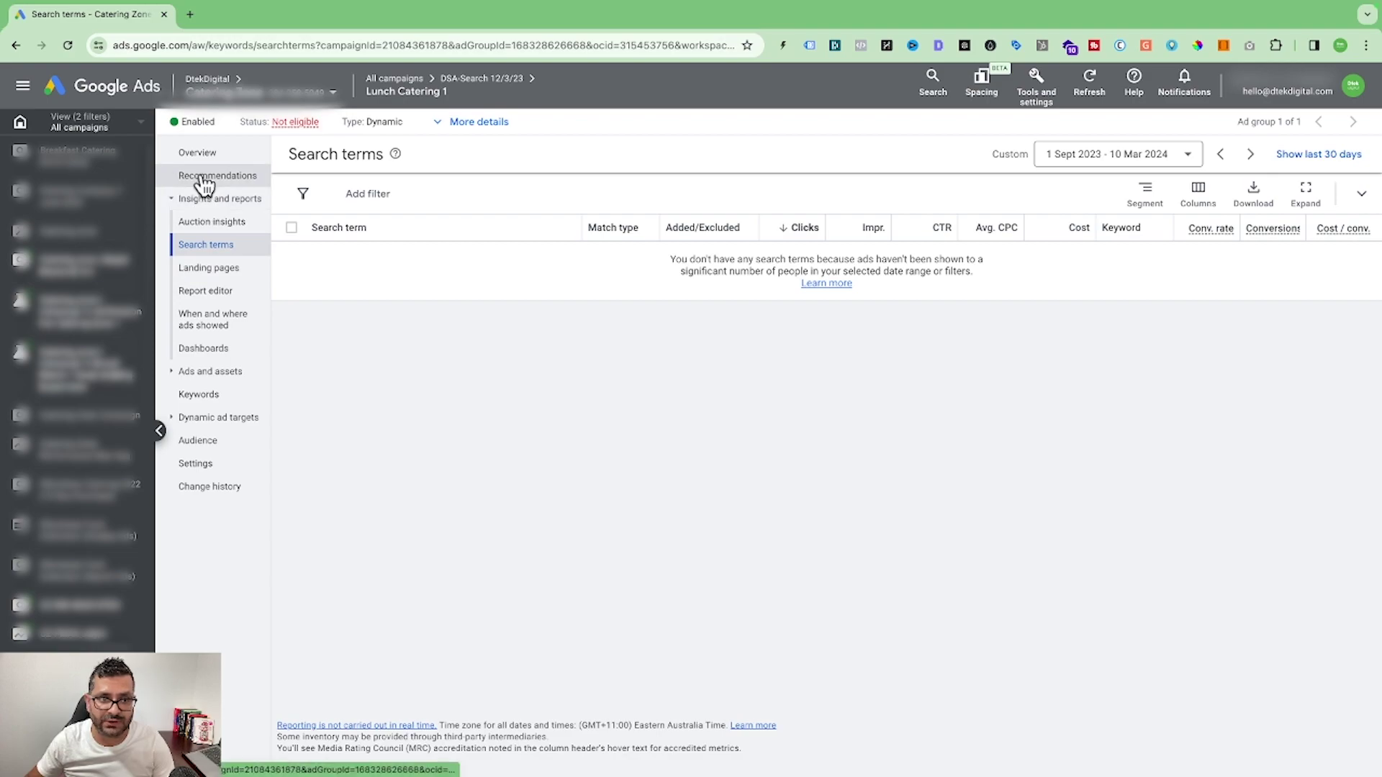
mouse_move(1225, 234)
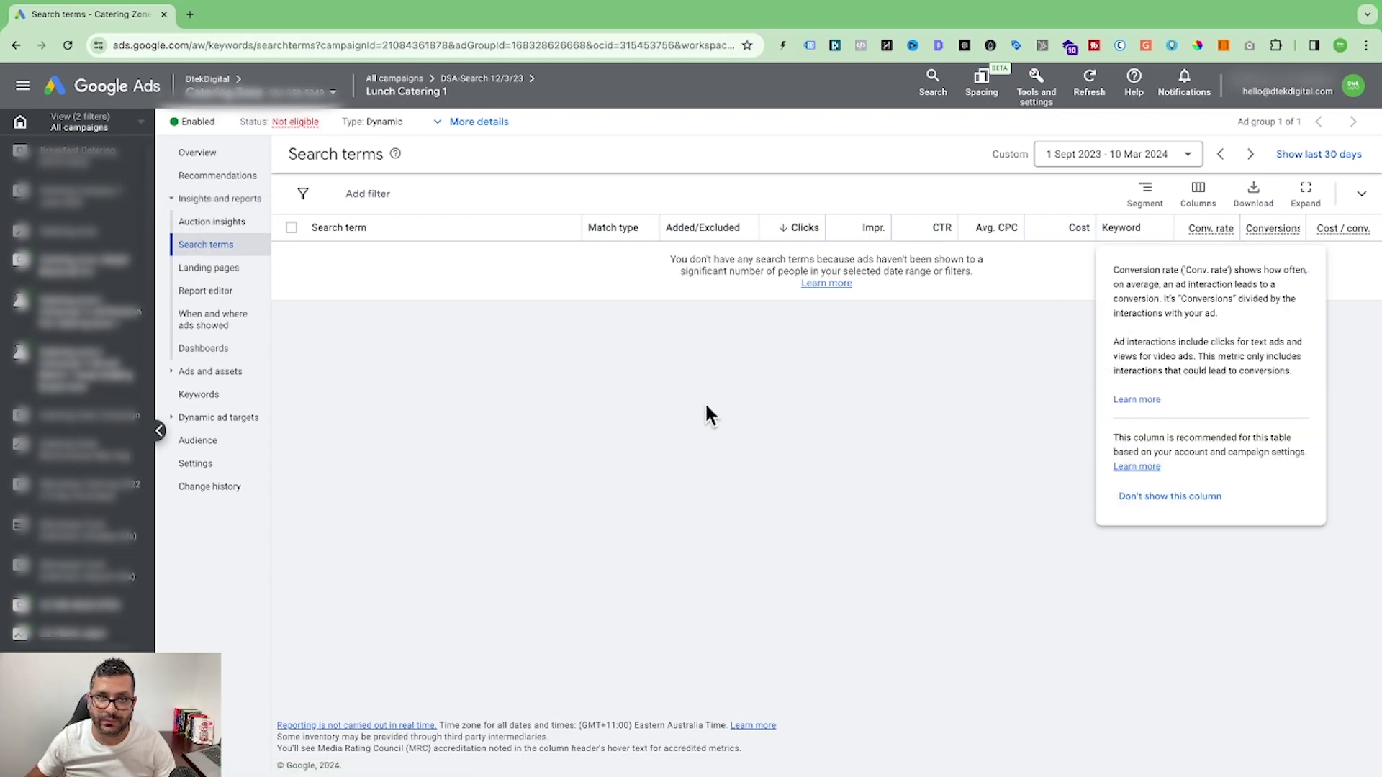